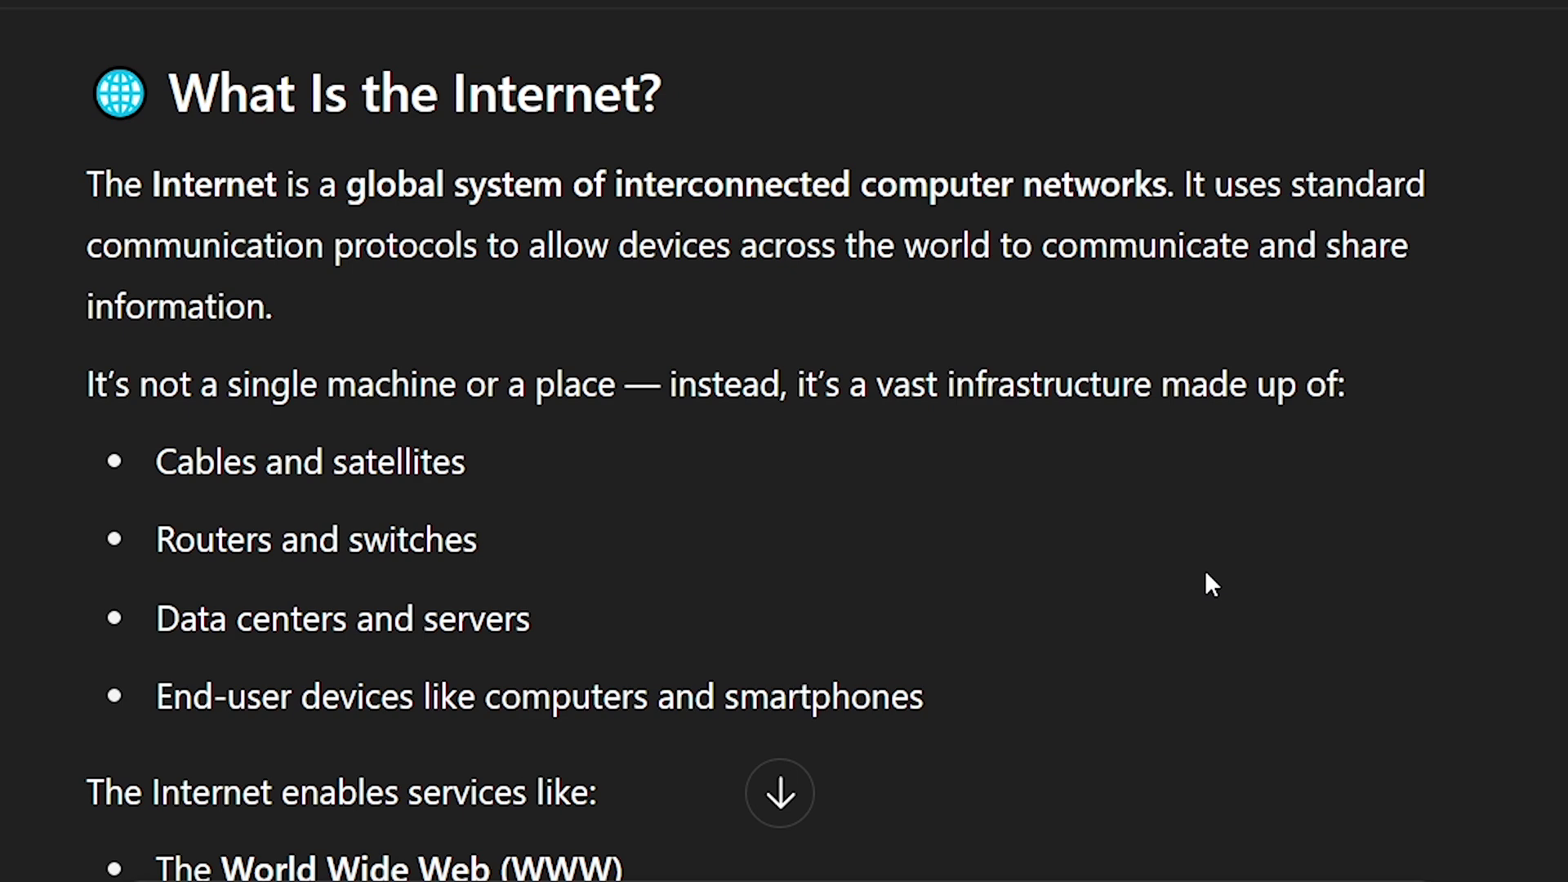
scroll(1206, 585, "down", 2)
scroll(1207, 584, "down", 3)
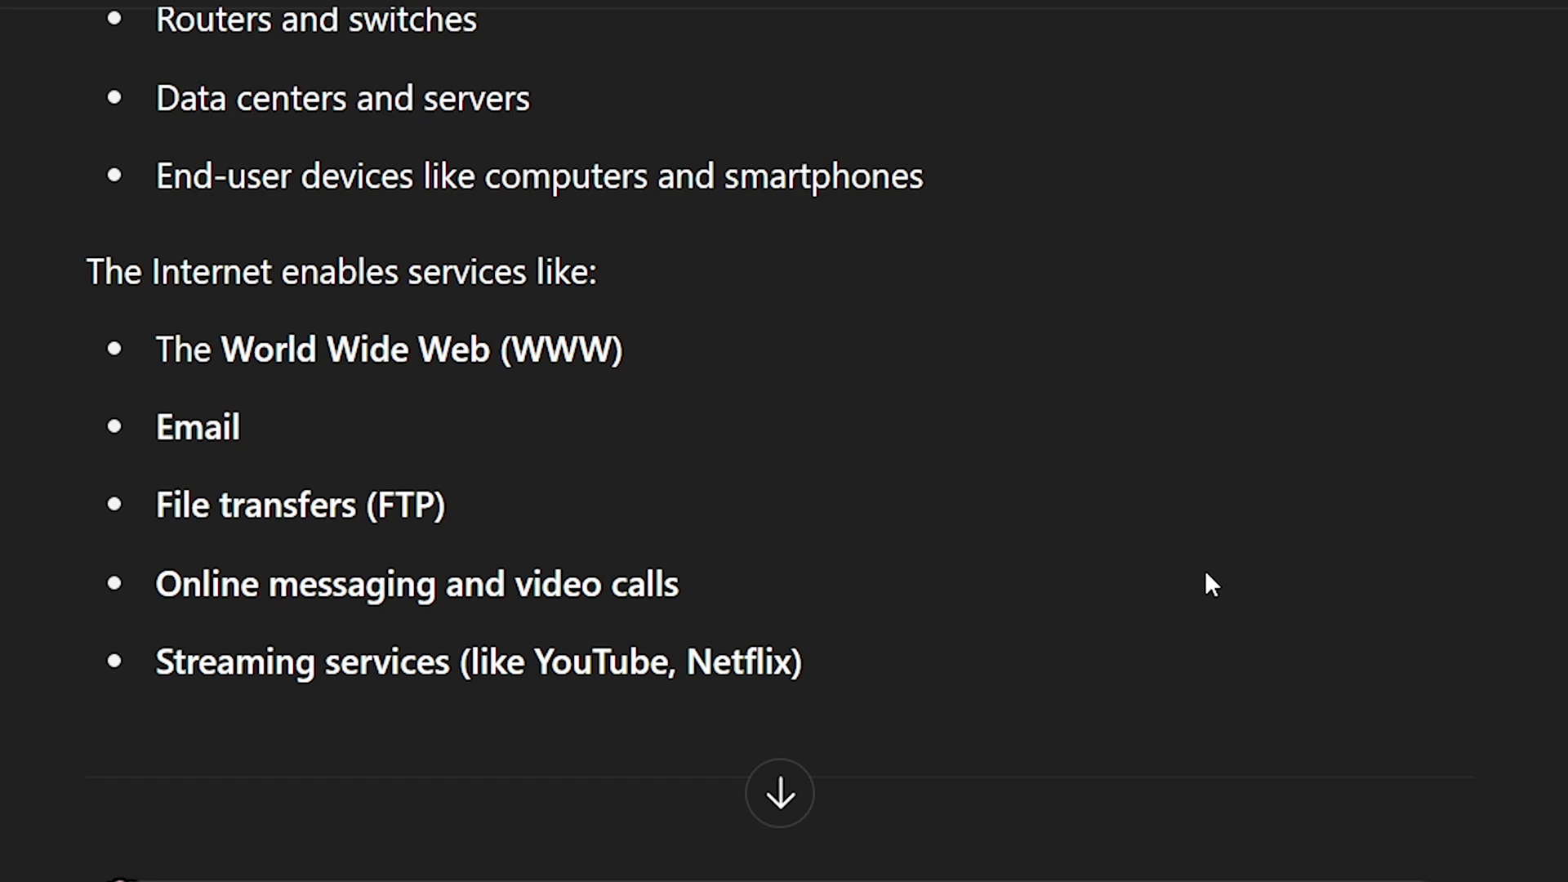
scroll(1205, 574, "down", 1)
scroll(1205, 574, "down", 1)
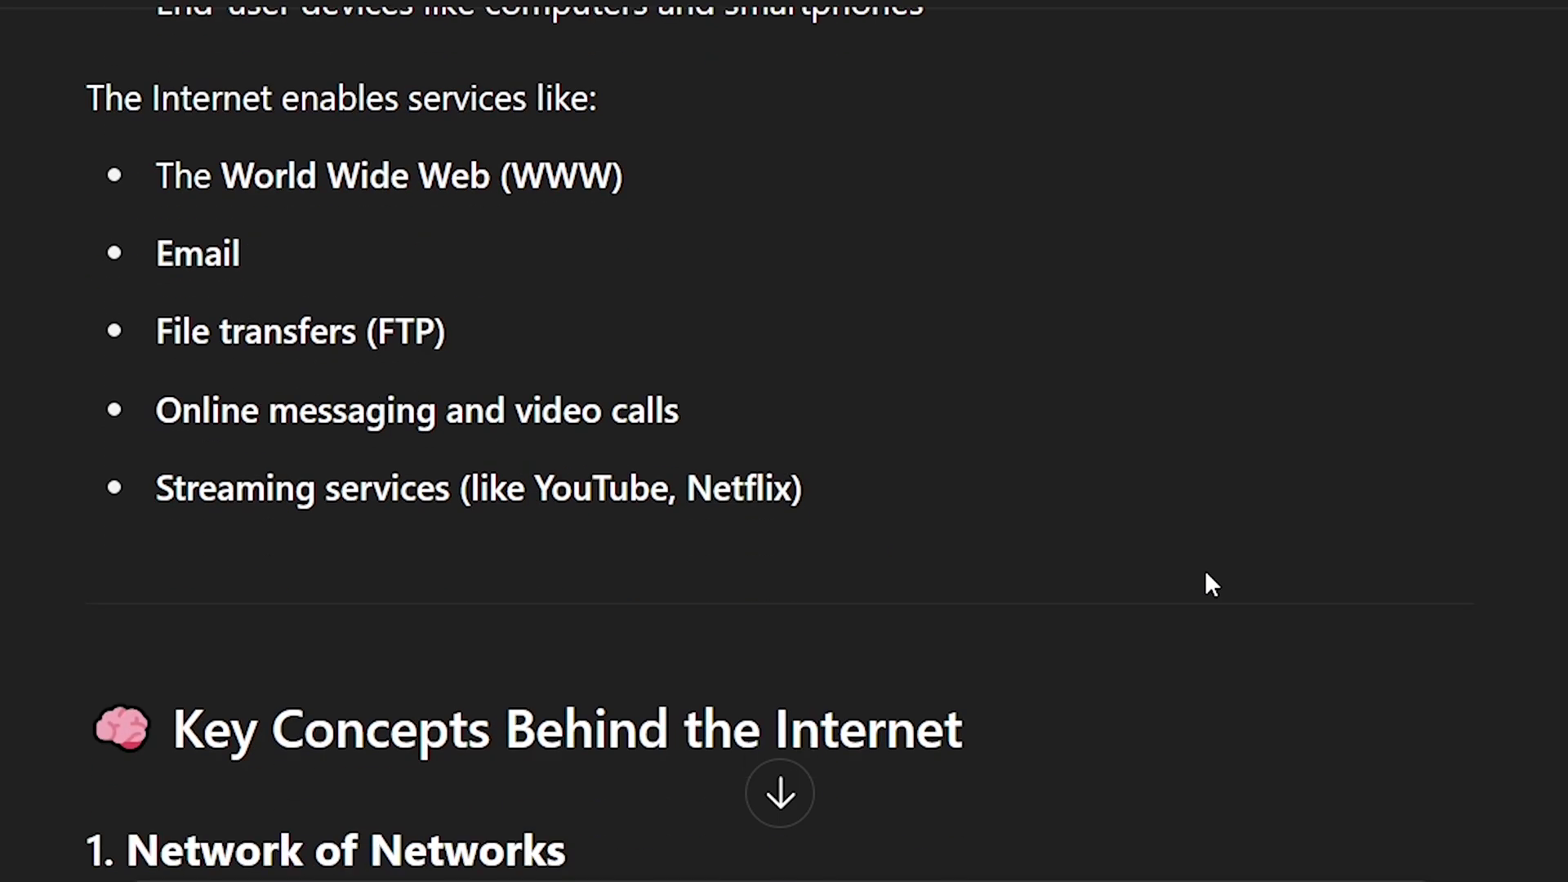
scroll(1205, 573, "down", 2)
scroll(1206, 575, "down", 3)
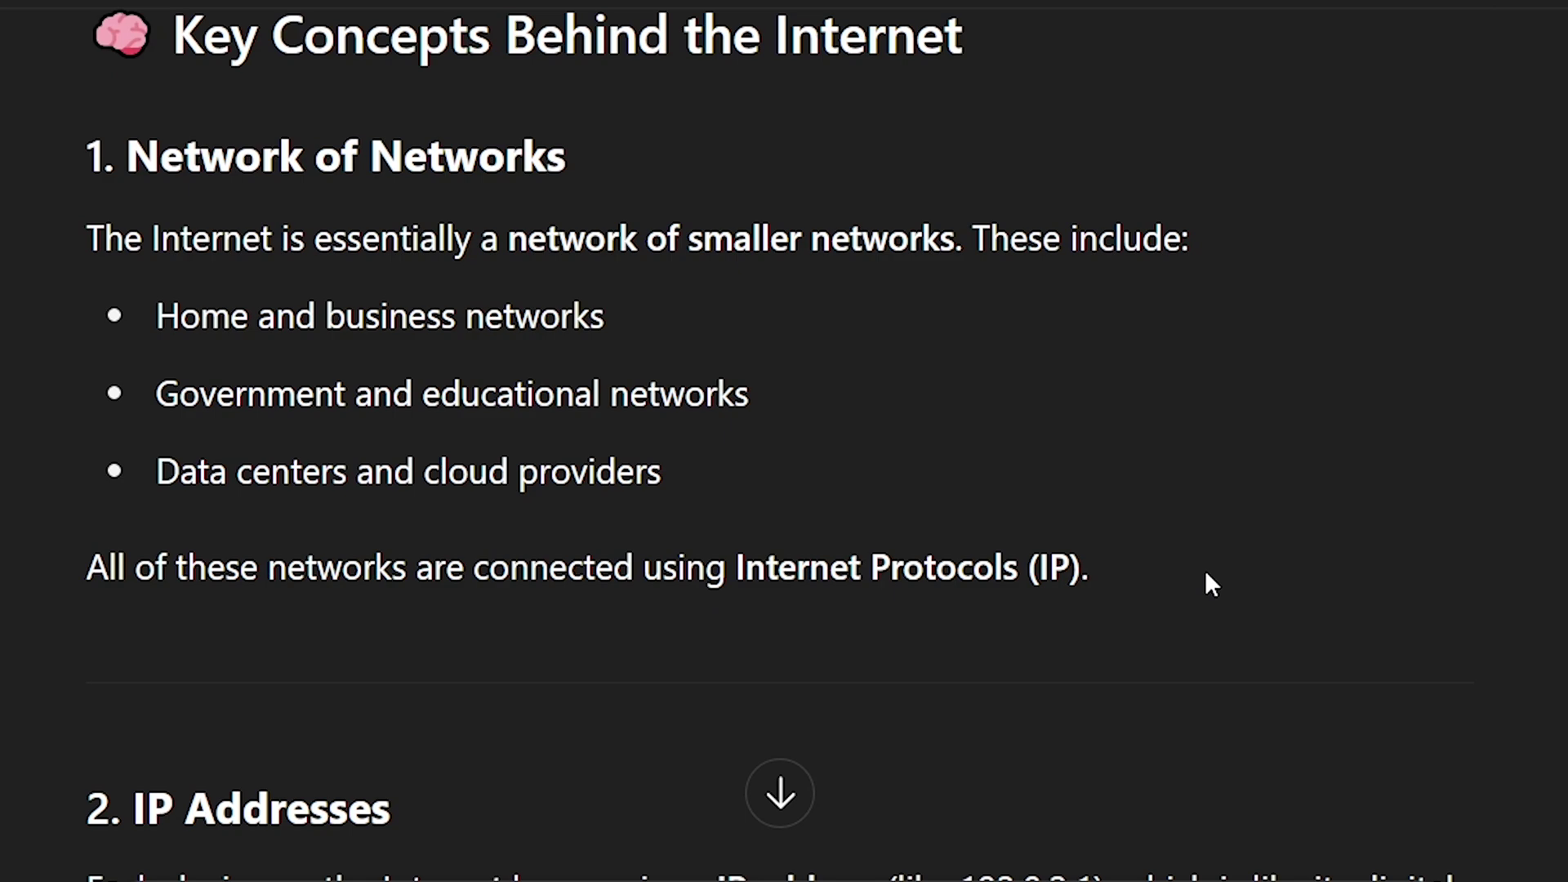
scroll(1205, 585, "up", 2)
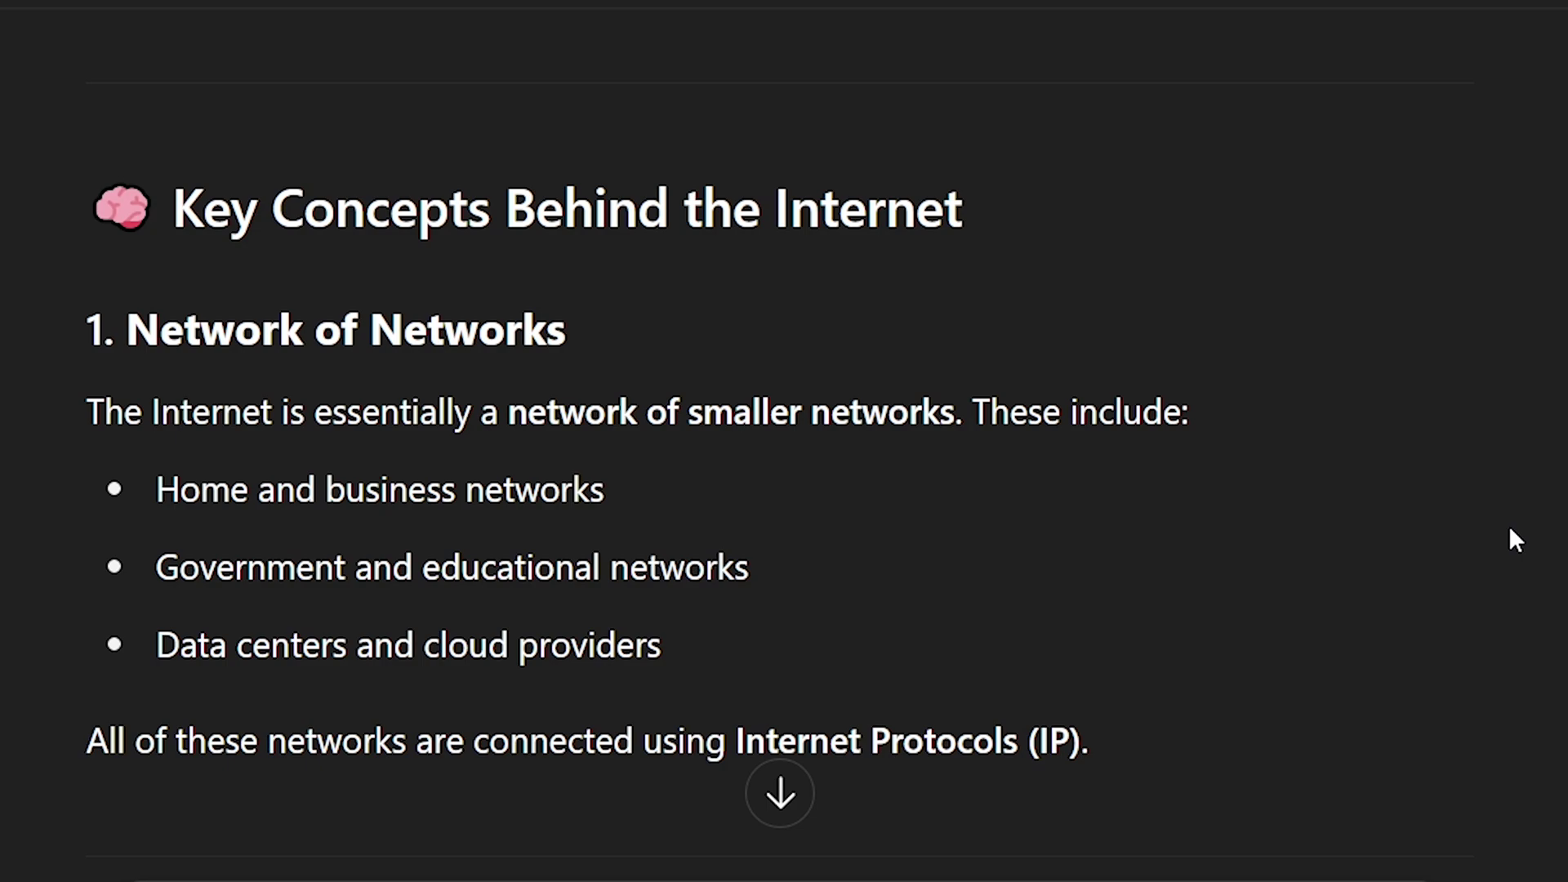
scroll(1504, 537, "down", 5)
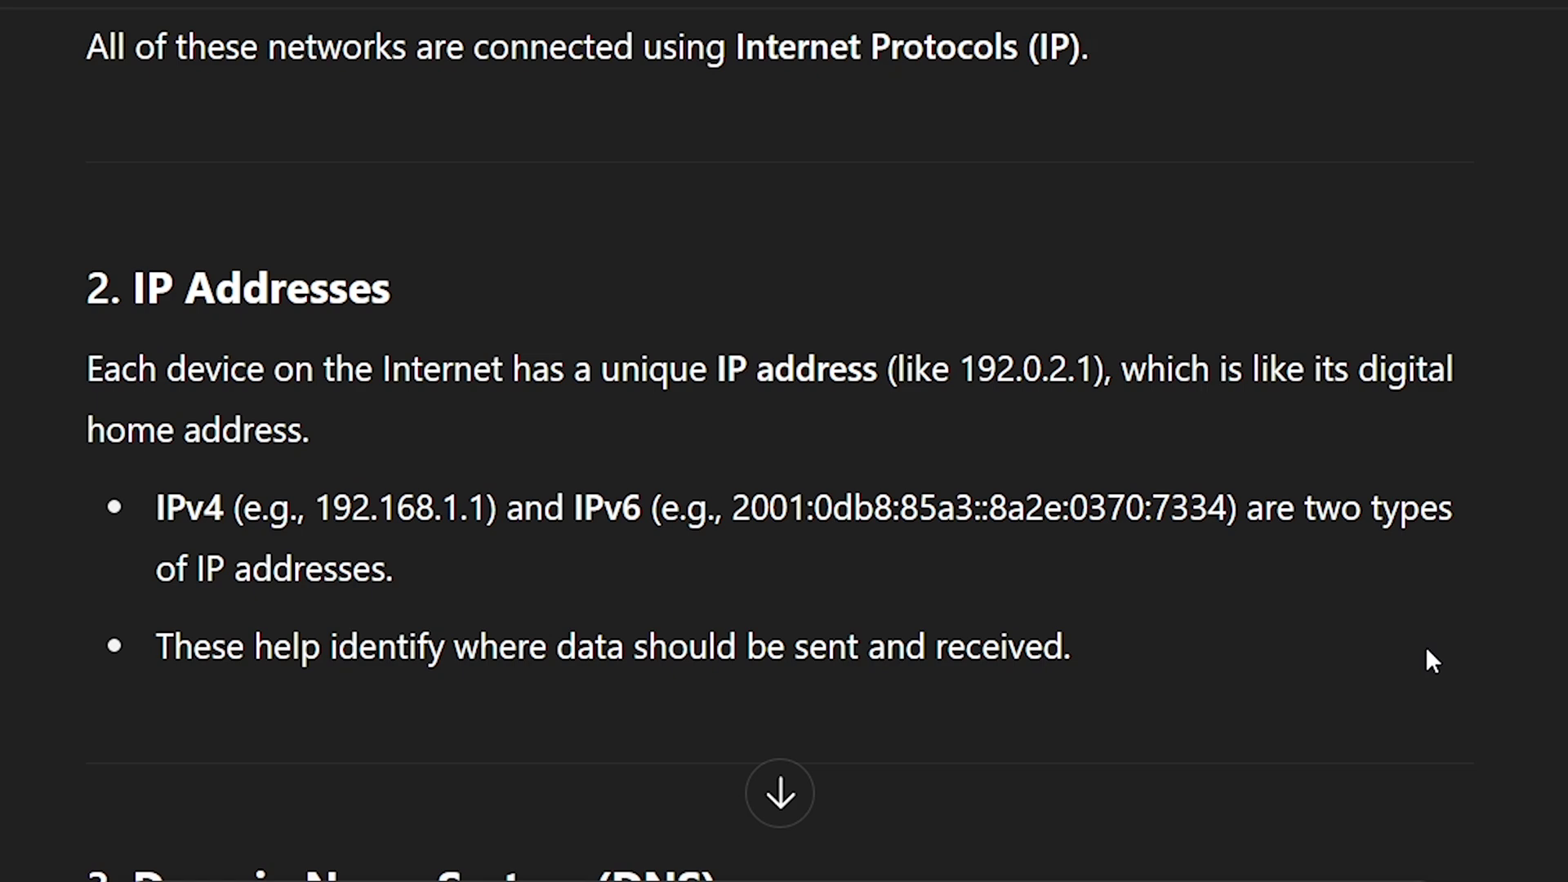
scroll(1430, 660, "down", 2)
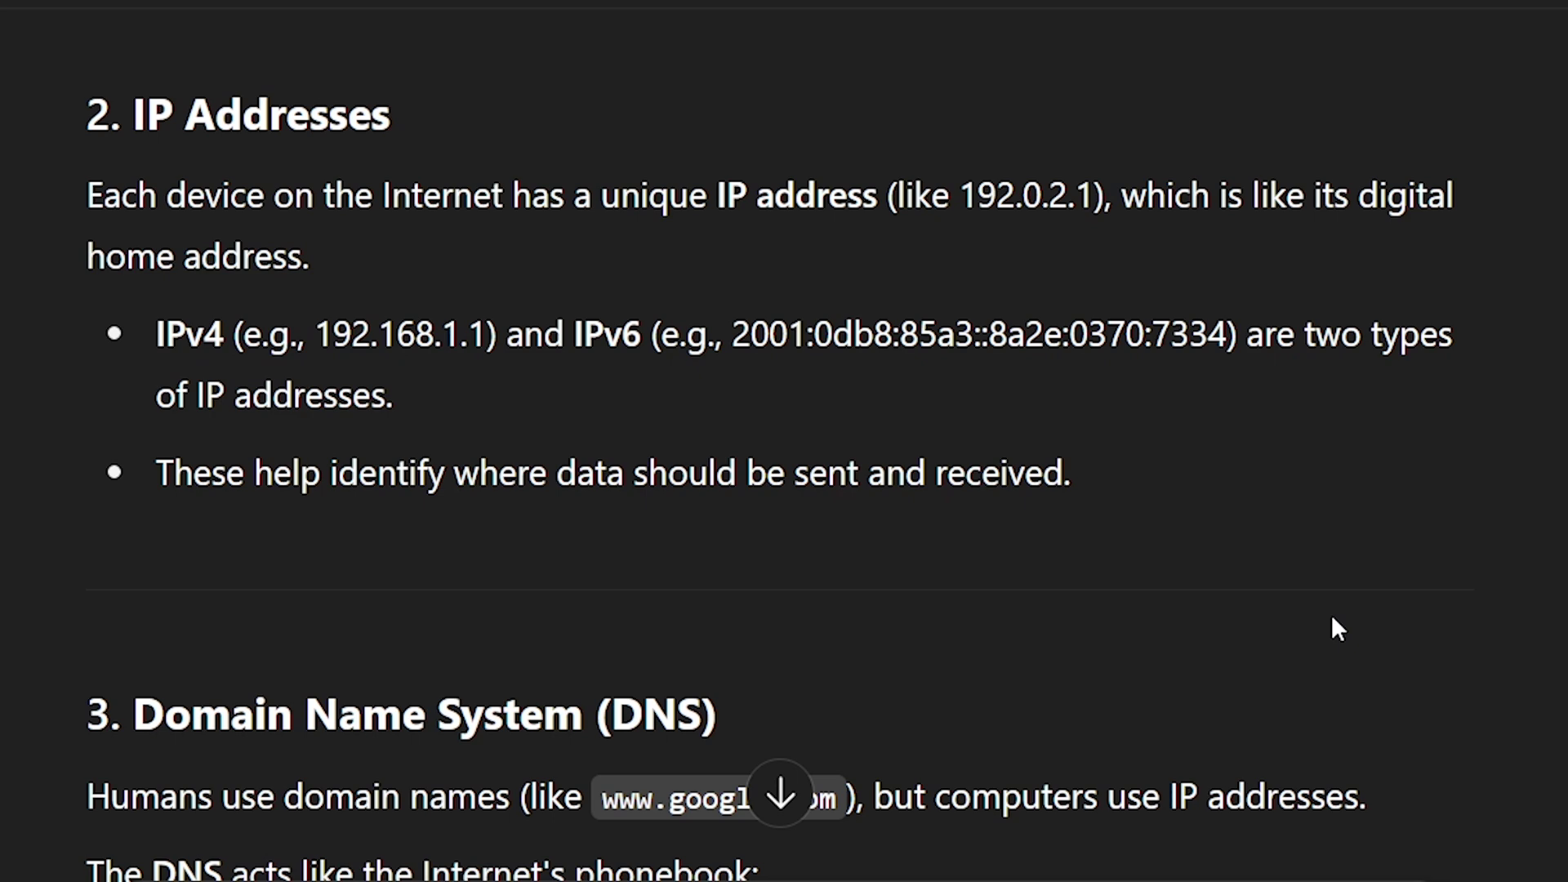
scroll(1332, 627, "down", 2)
scroll(1331, 628, "down", 2)
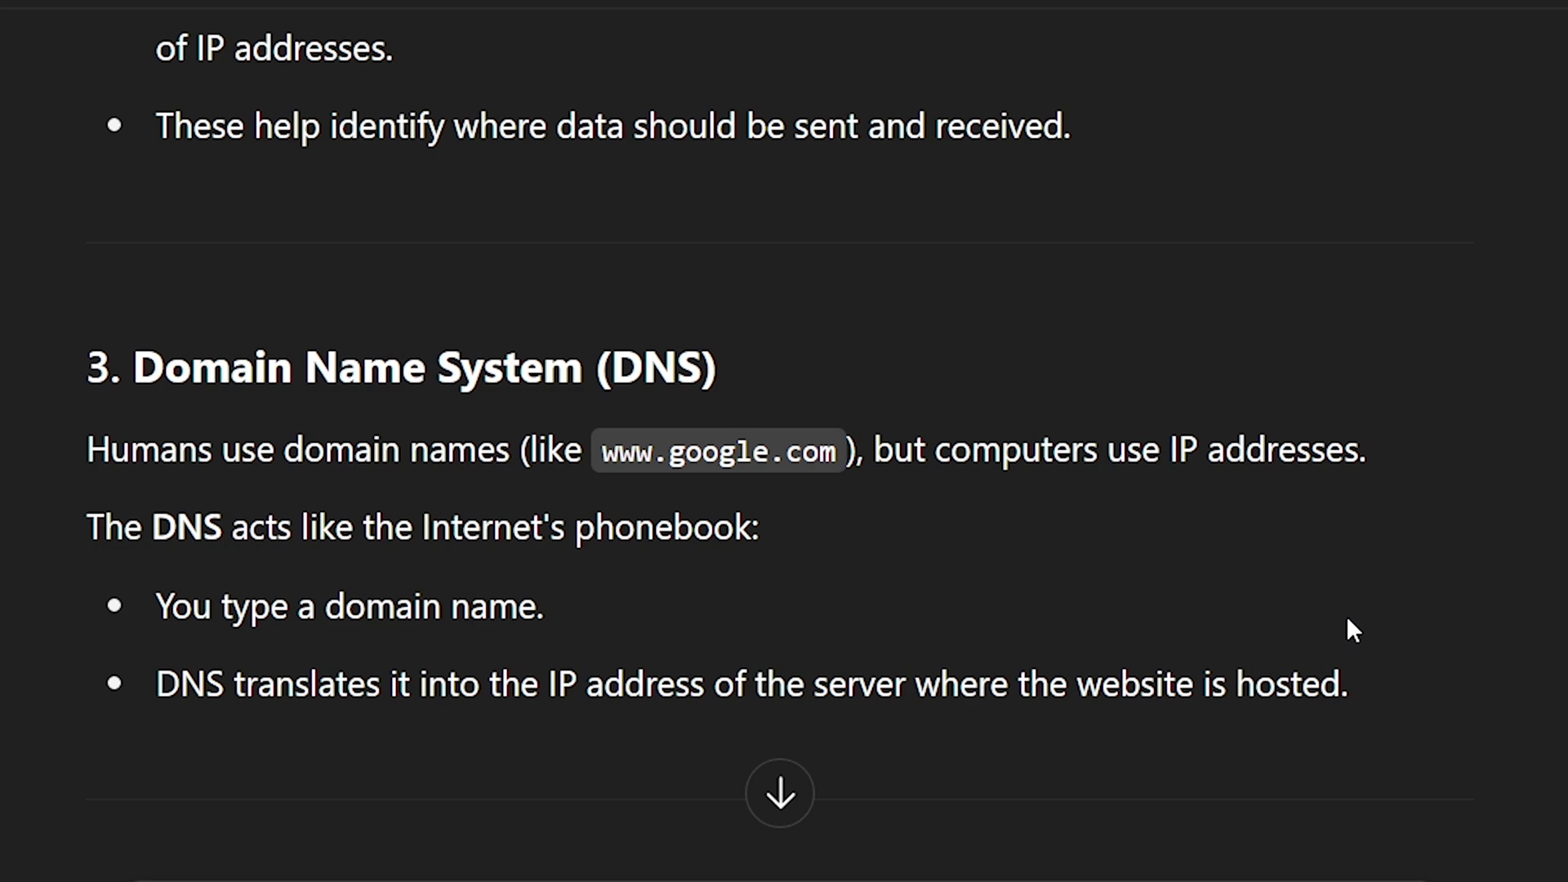
scroll(1350, 620, "down", 1)
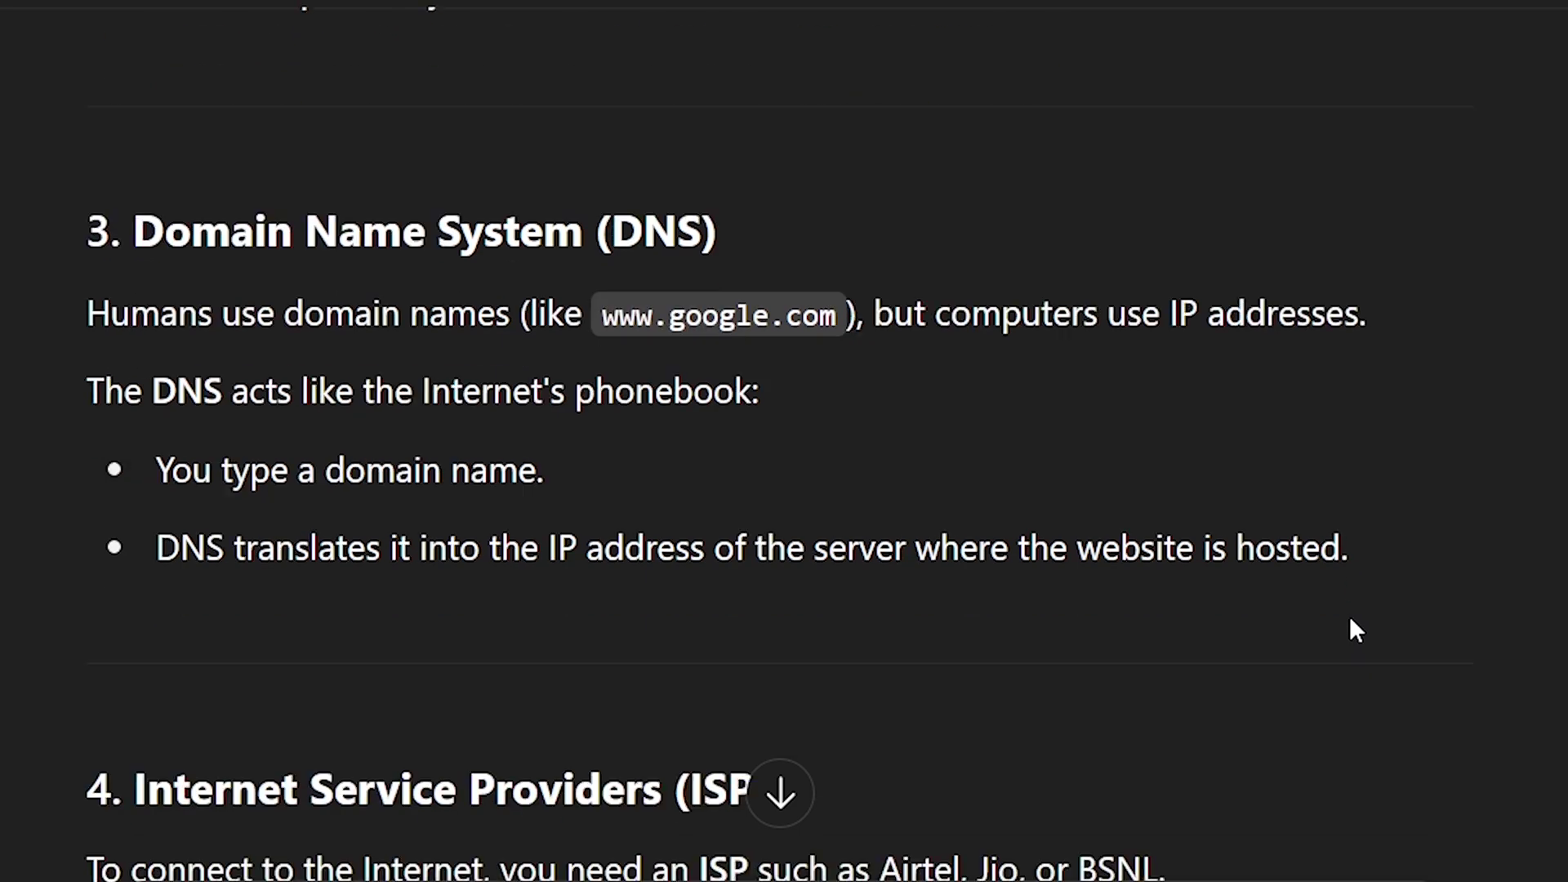
scroll(1351, 620, "down", 2)
scroll(1350, 619, "down", 2)
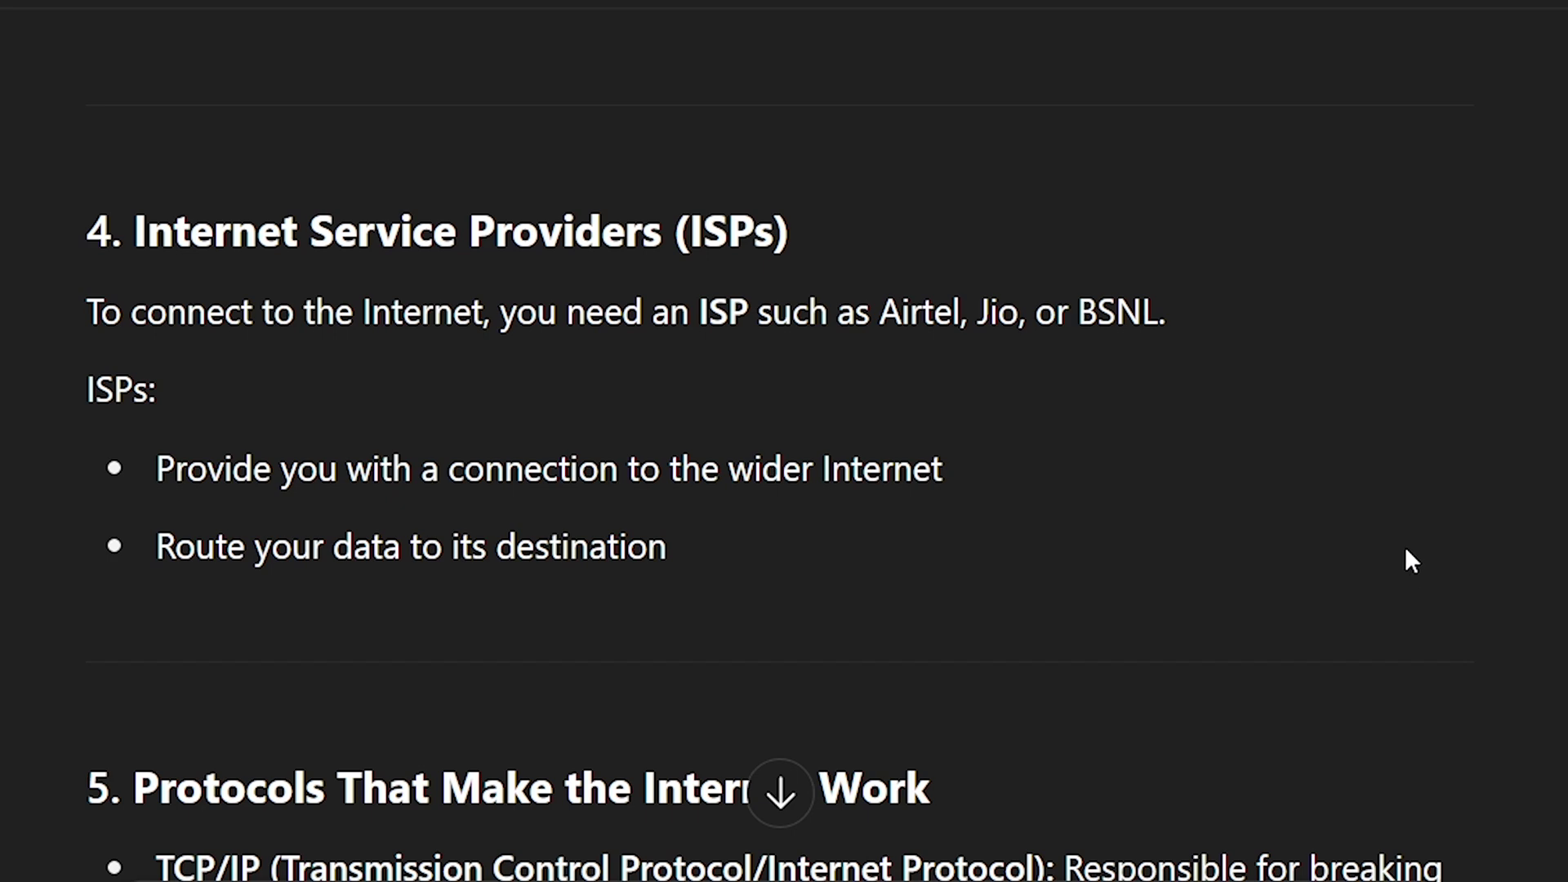
scroll(1407, 550, "down", 3)
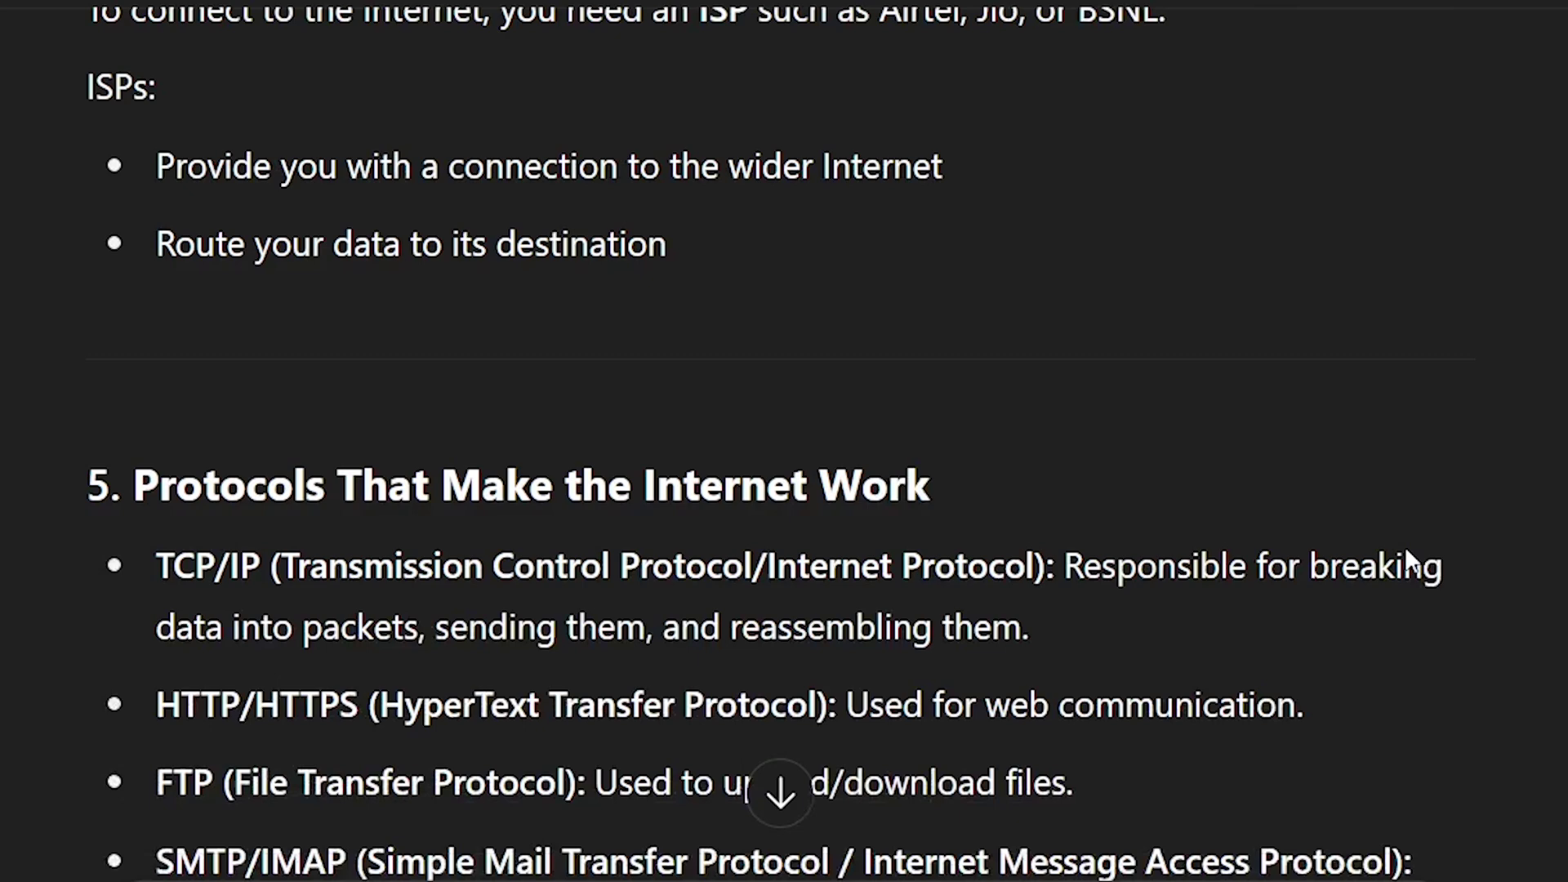
scroll(1407, 550, "down", 2)
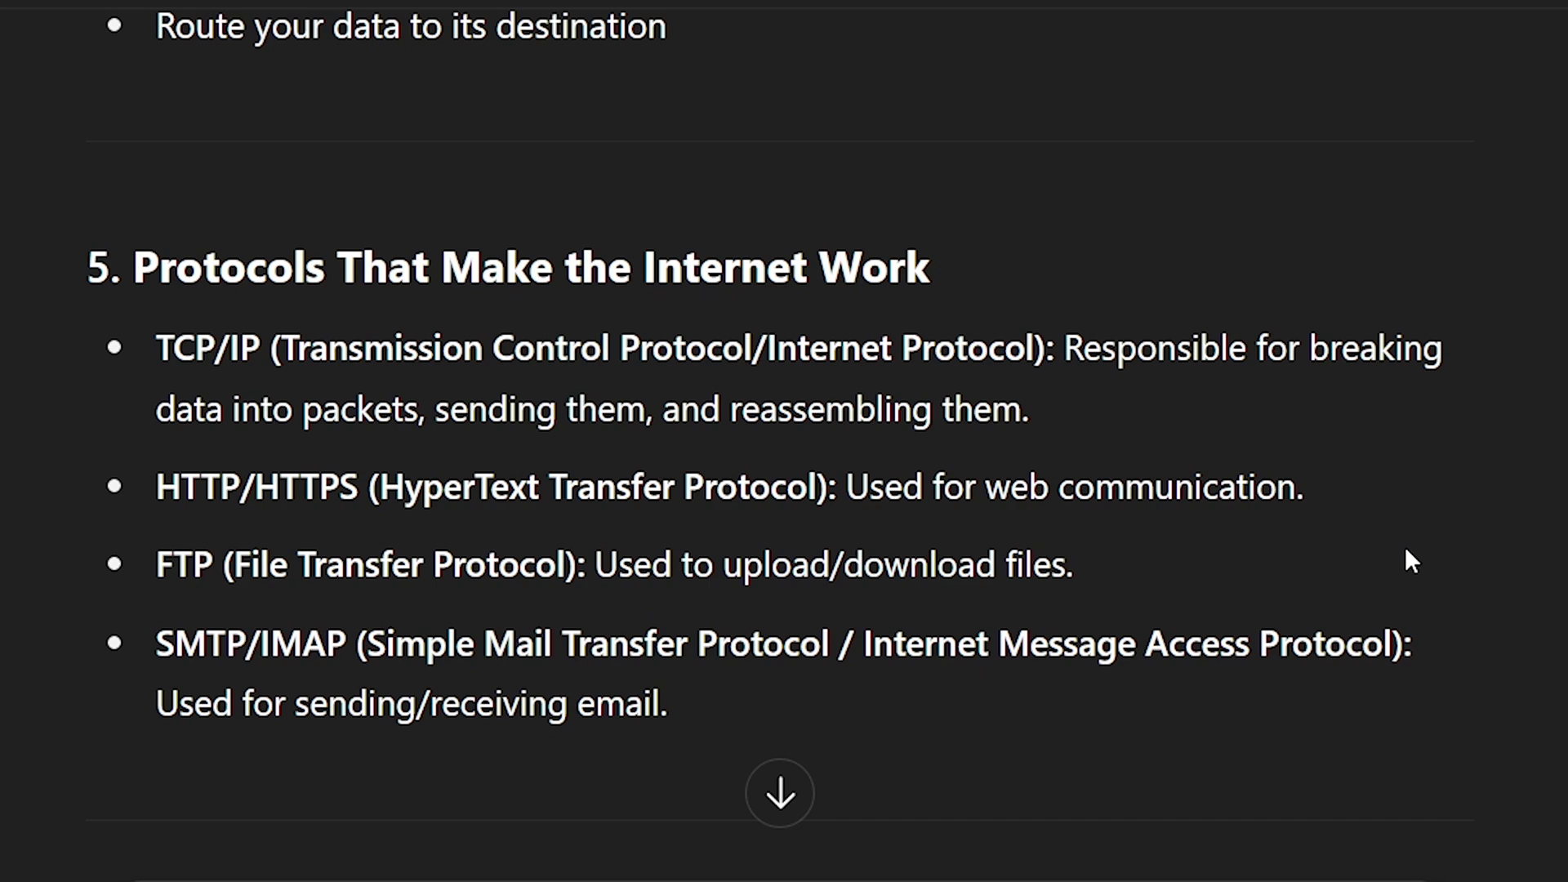
scroll(1407, 559, "down", 2)
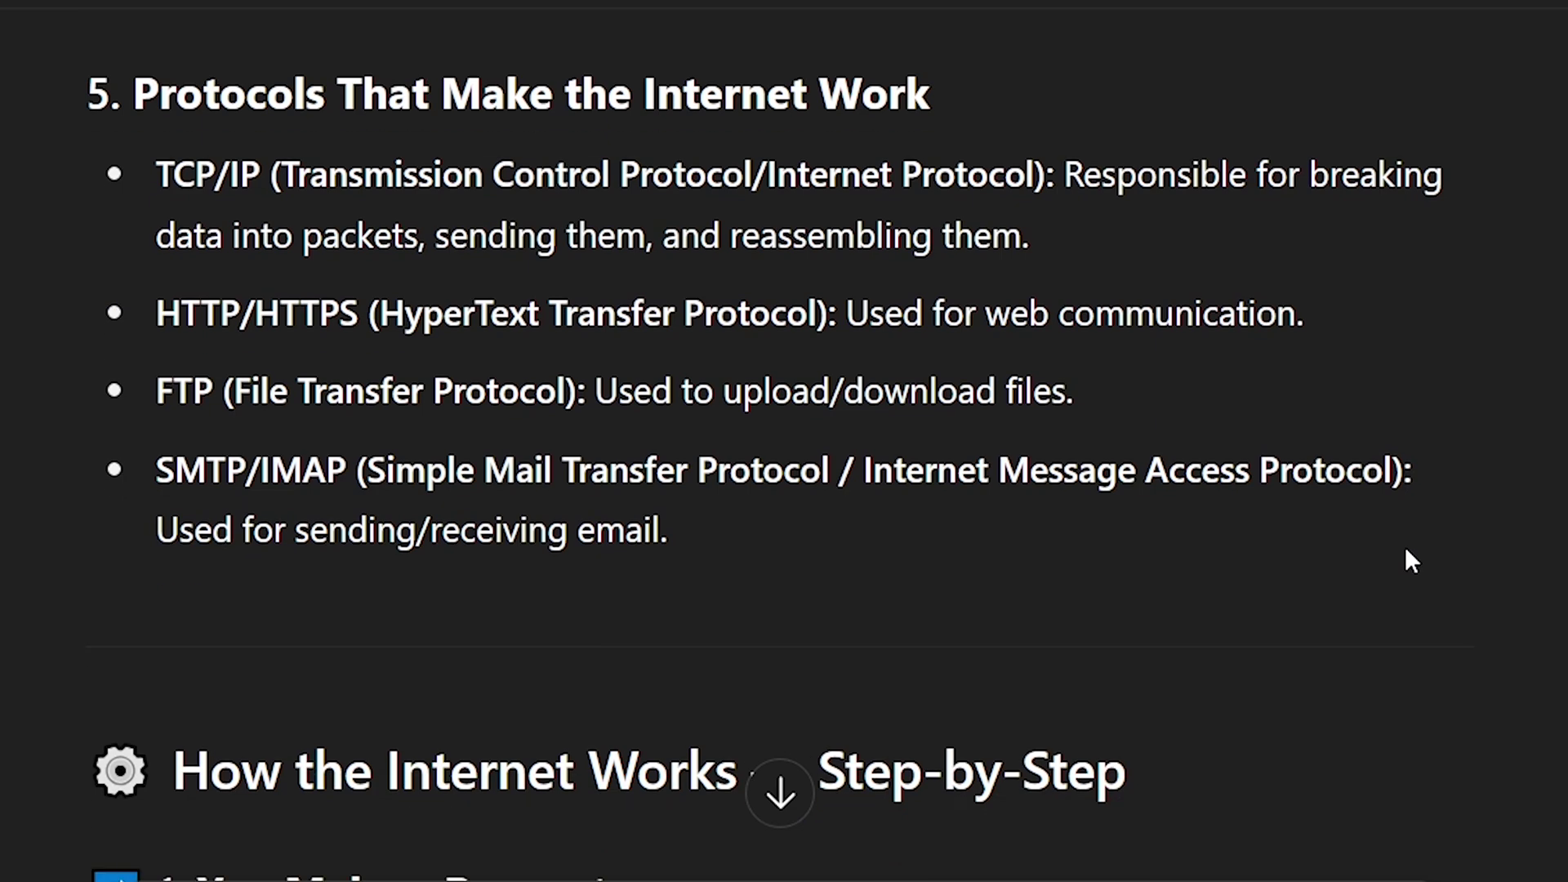
scroll(1406, 560, "up", 2)
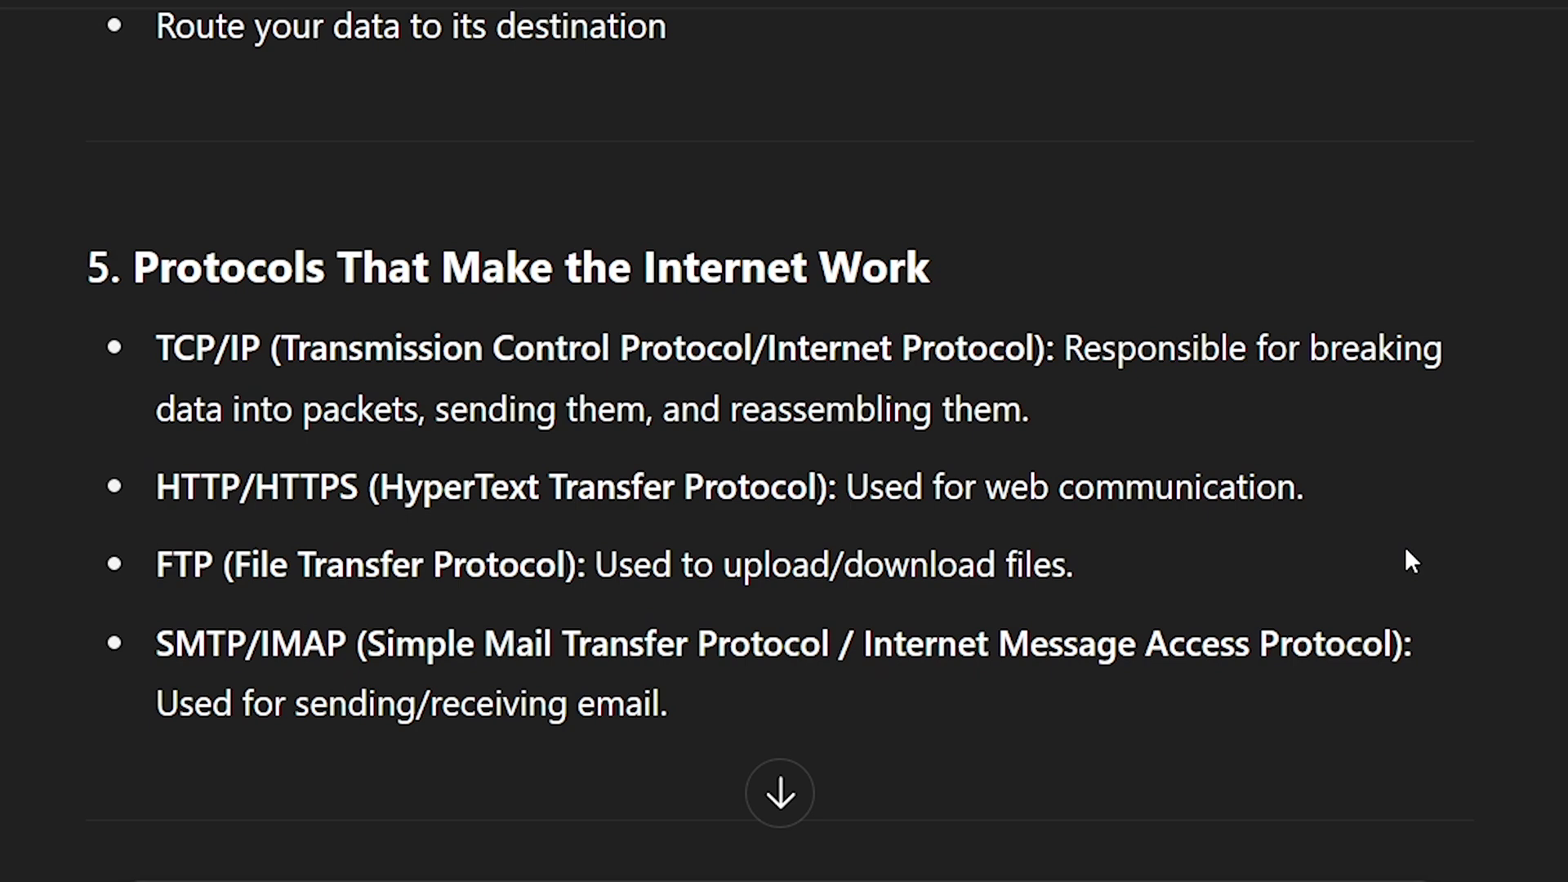
scroll(1407, 547, "down", 2)
scroll(1406, 547, "down", 3)
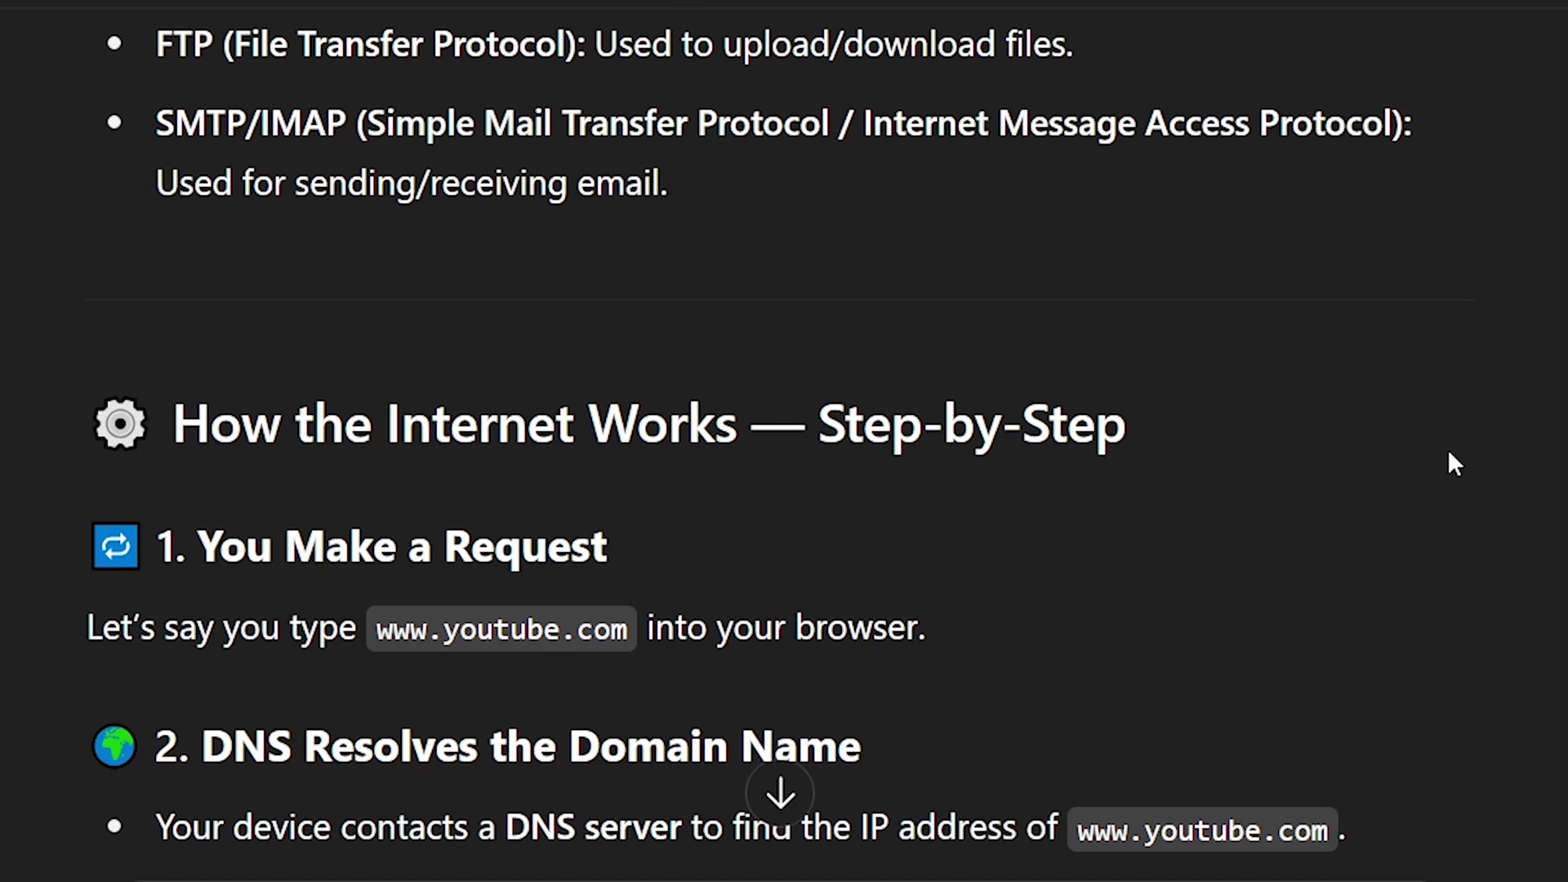
scroll(1450, 463, "down", 2)
scroll(1448, 465, "down", 2)
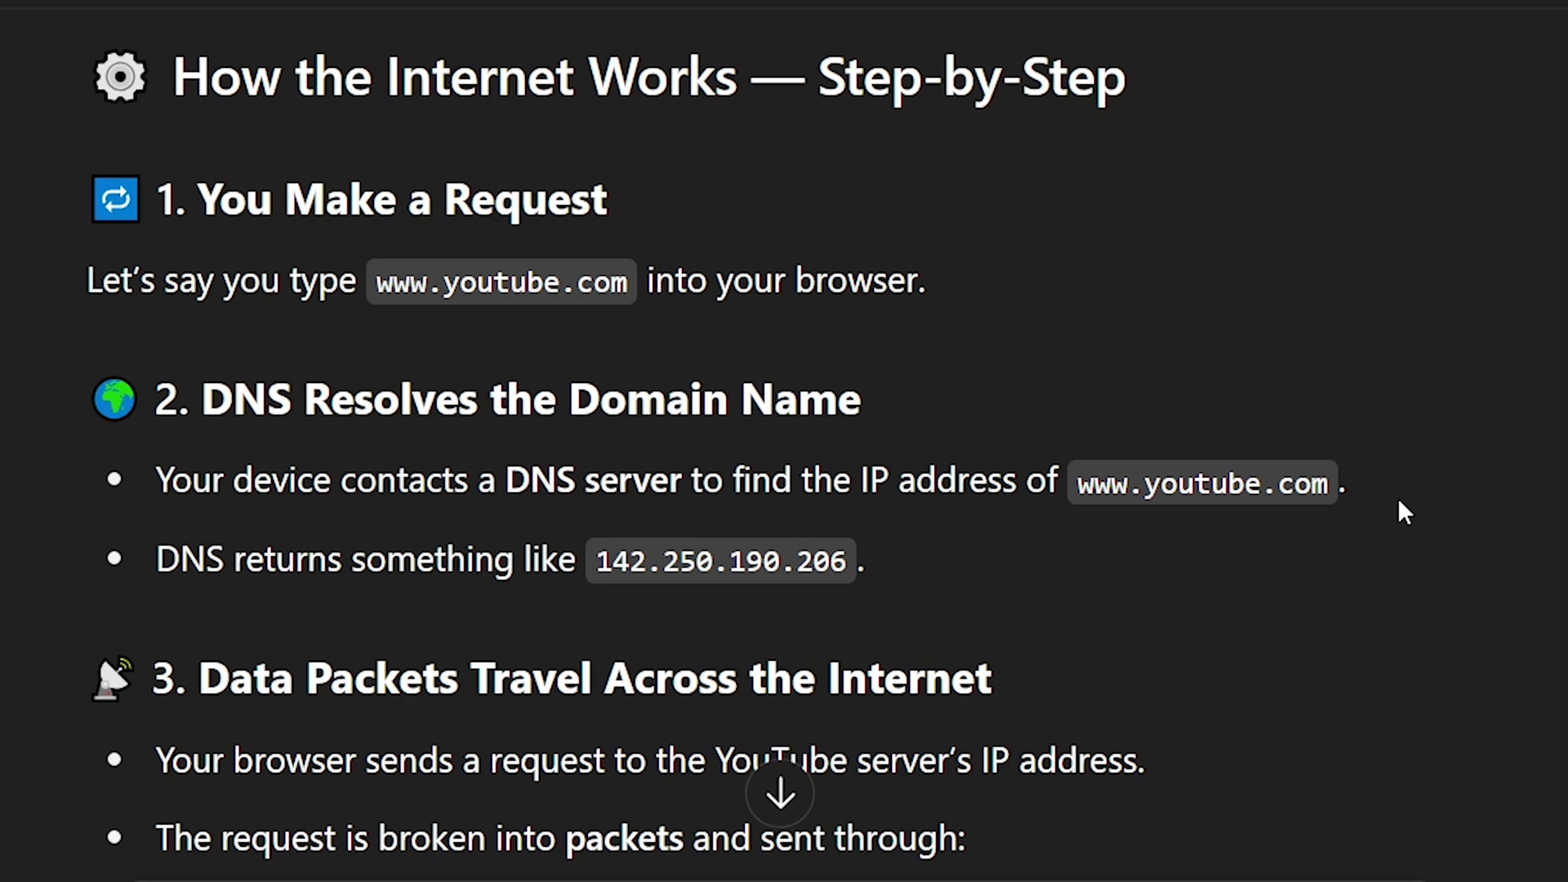
scroll(1404, 512, "down", 2)
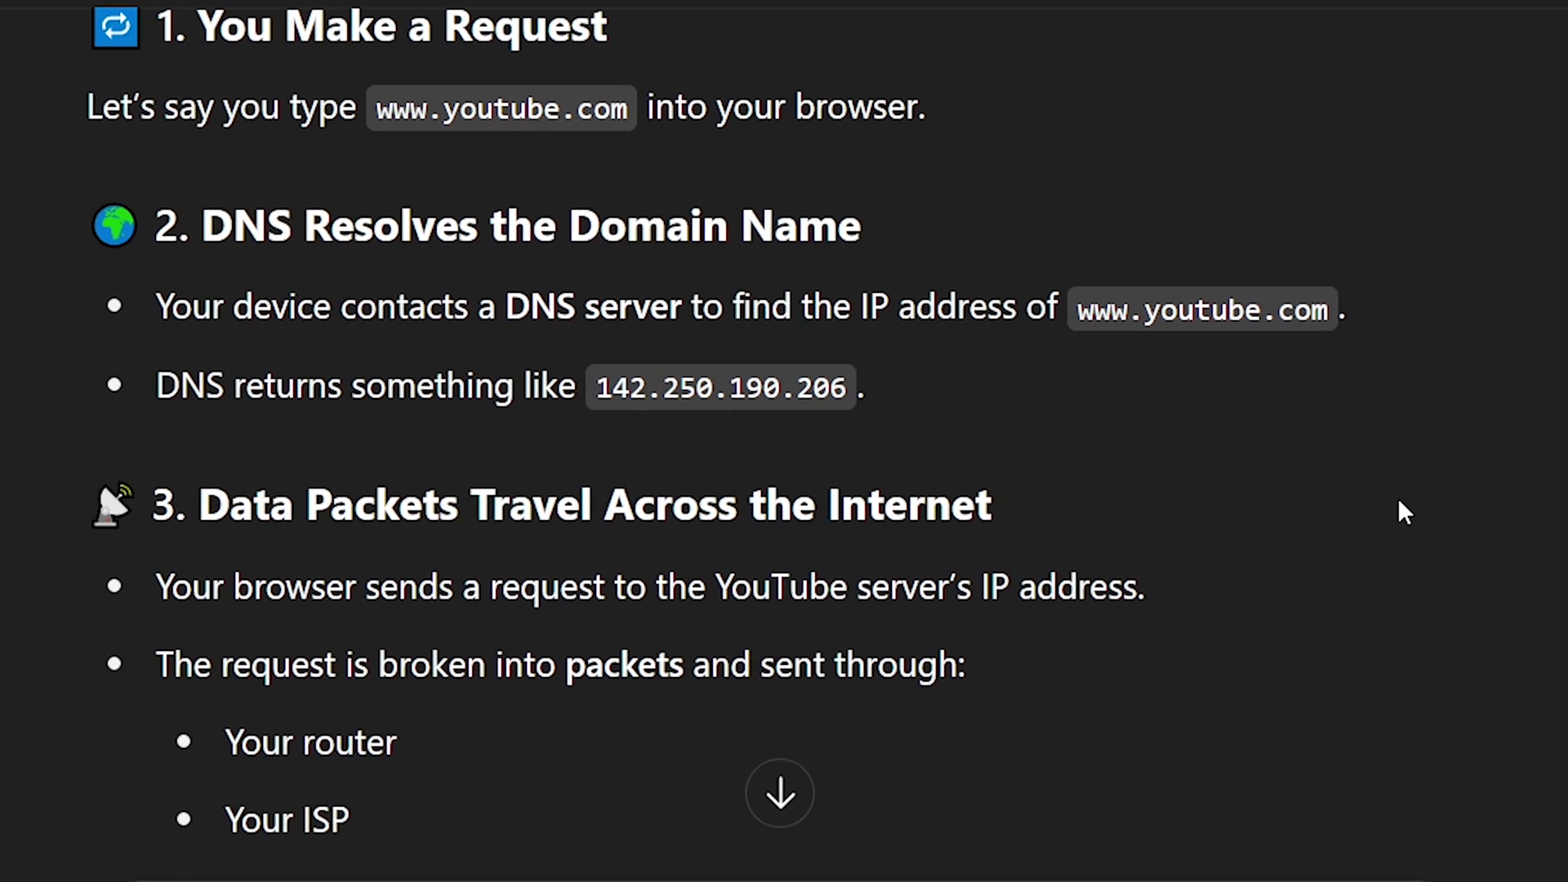
scroll(1404, 513, "down", 1)
scroll(1403, 513, "down", 2)
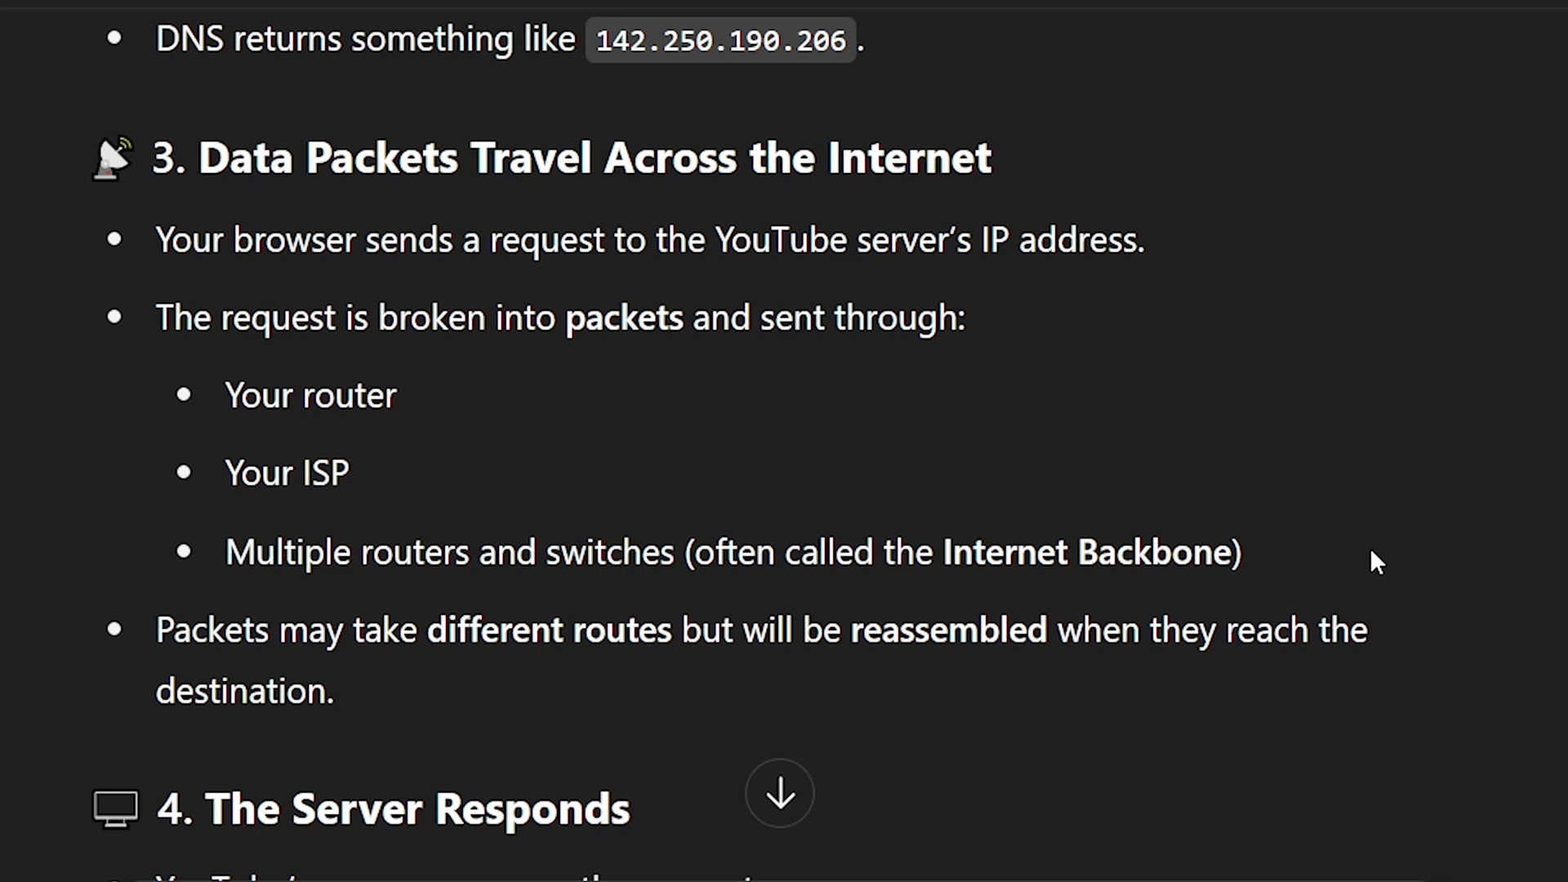
scroll(1370, 552, "down", 3)
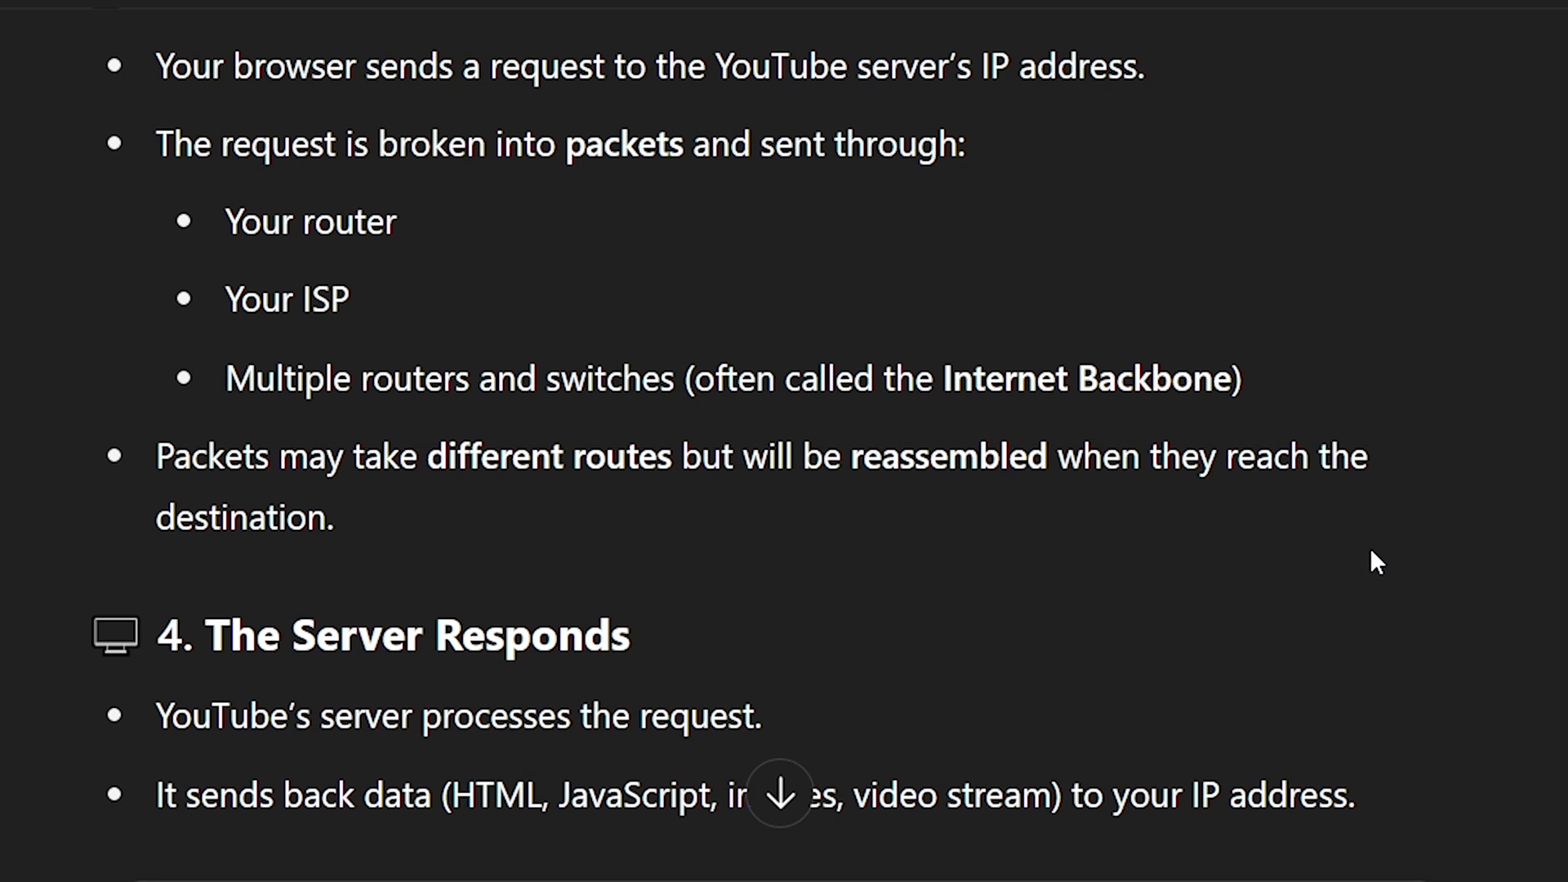
scroll(1370, 551, "down", 3)
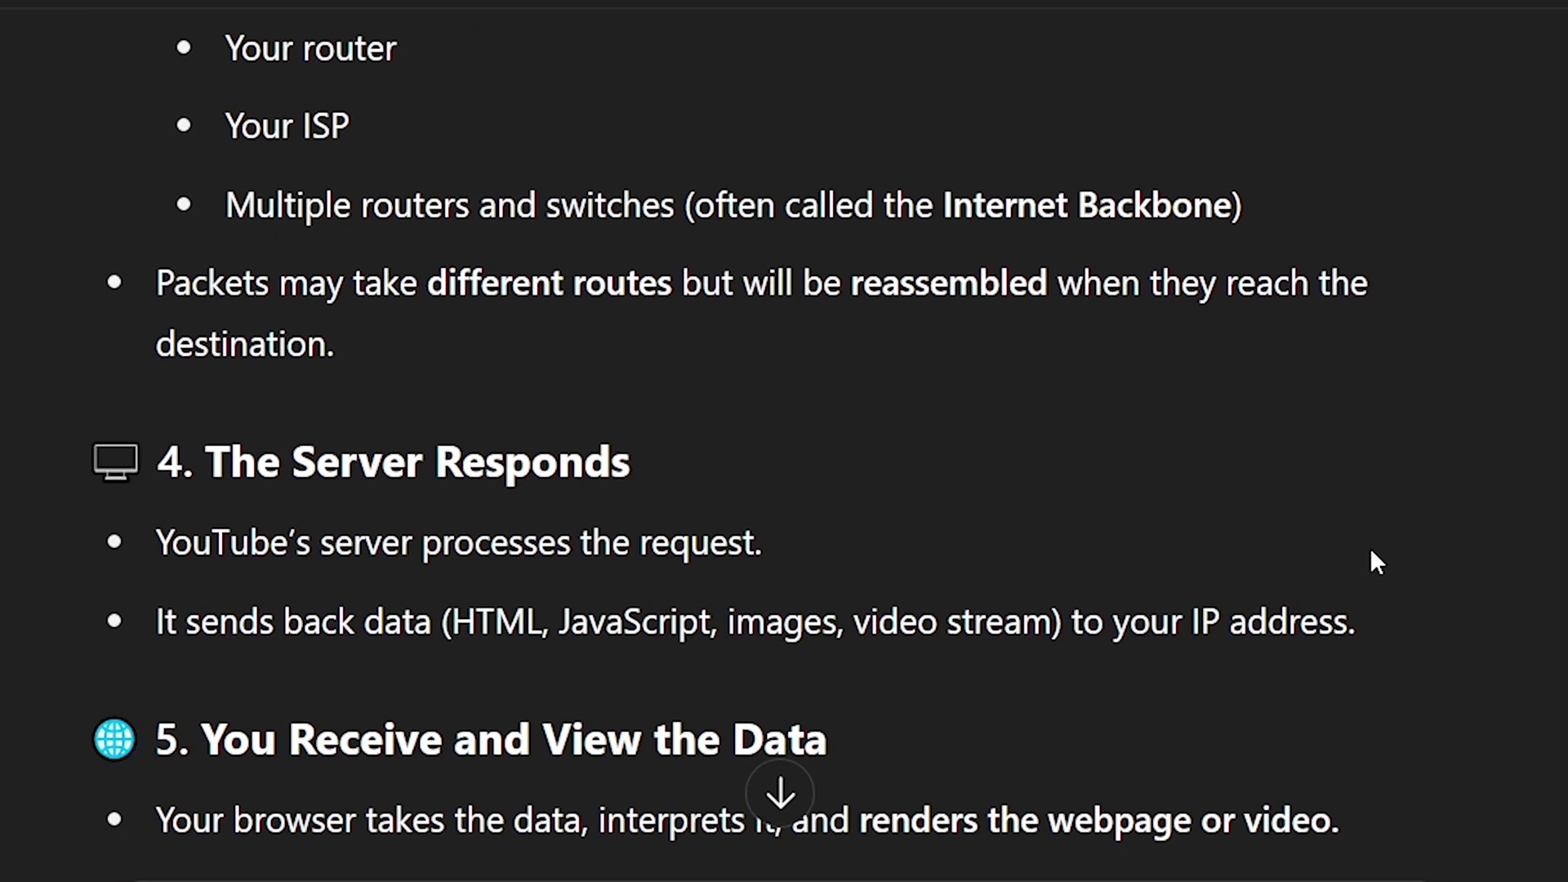
scroll(1371, 551, "down", 3)
scroll(1371, 552, "down", 3)
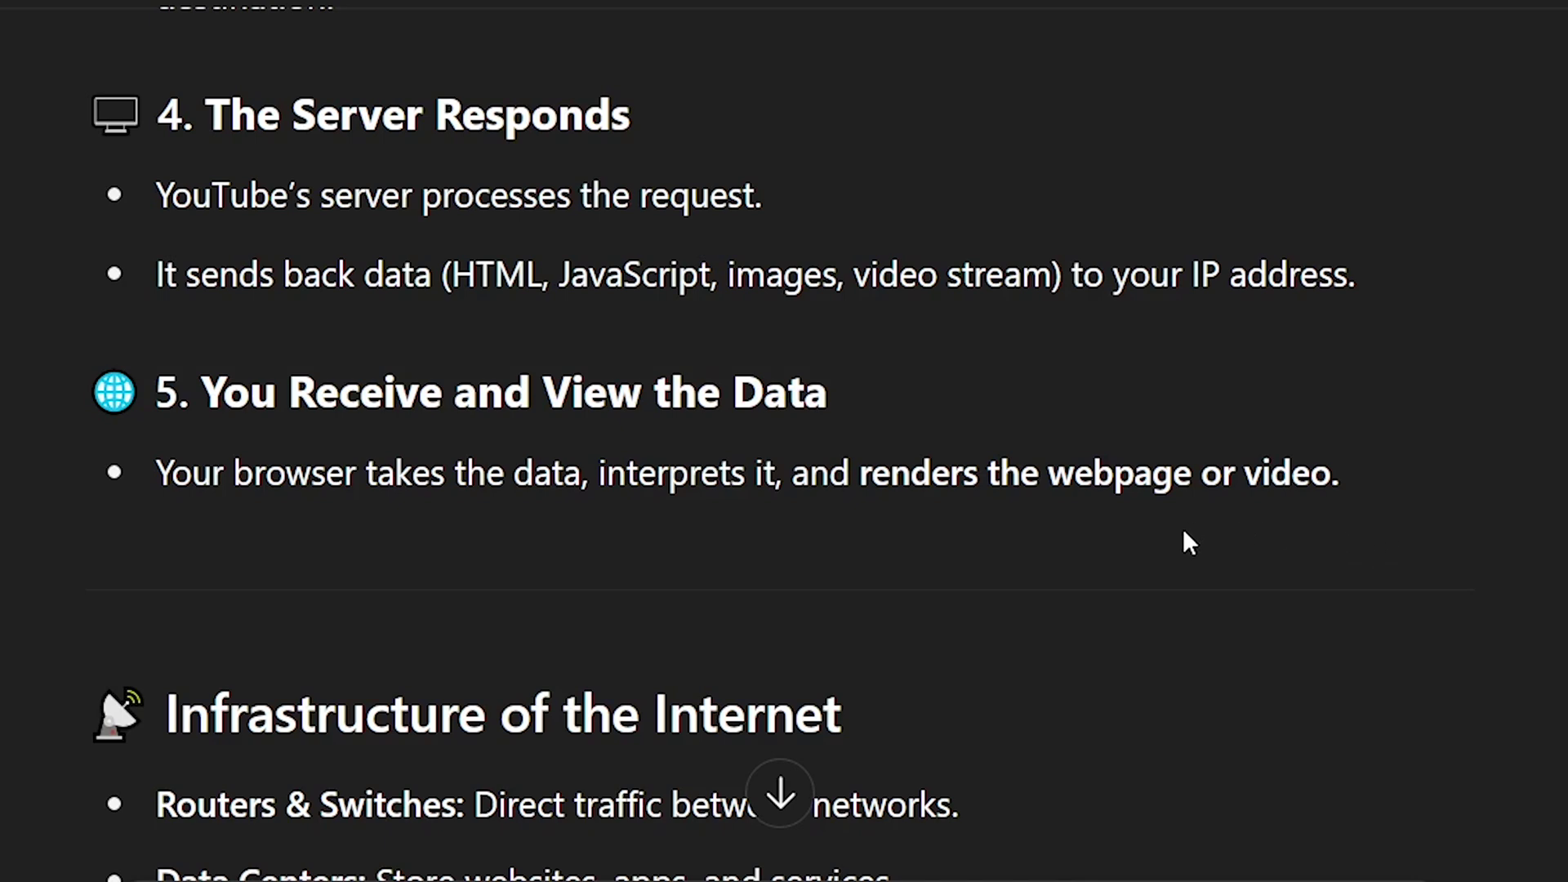
scroll(1183, 532, "down", 2)
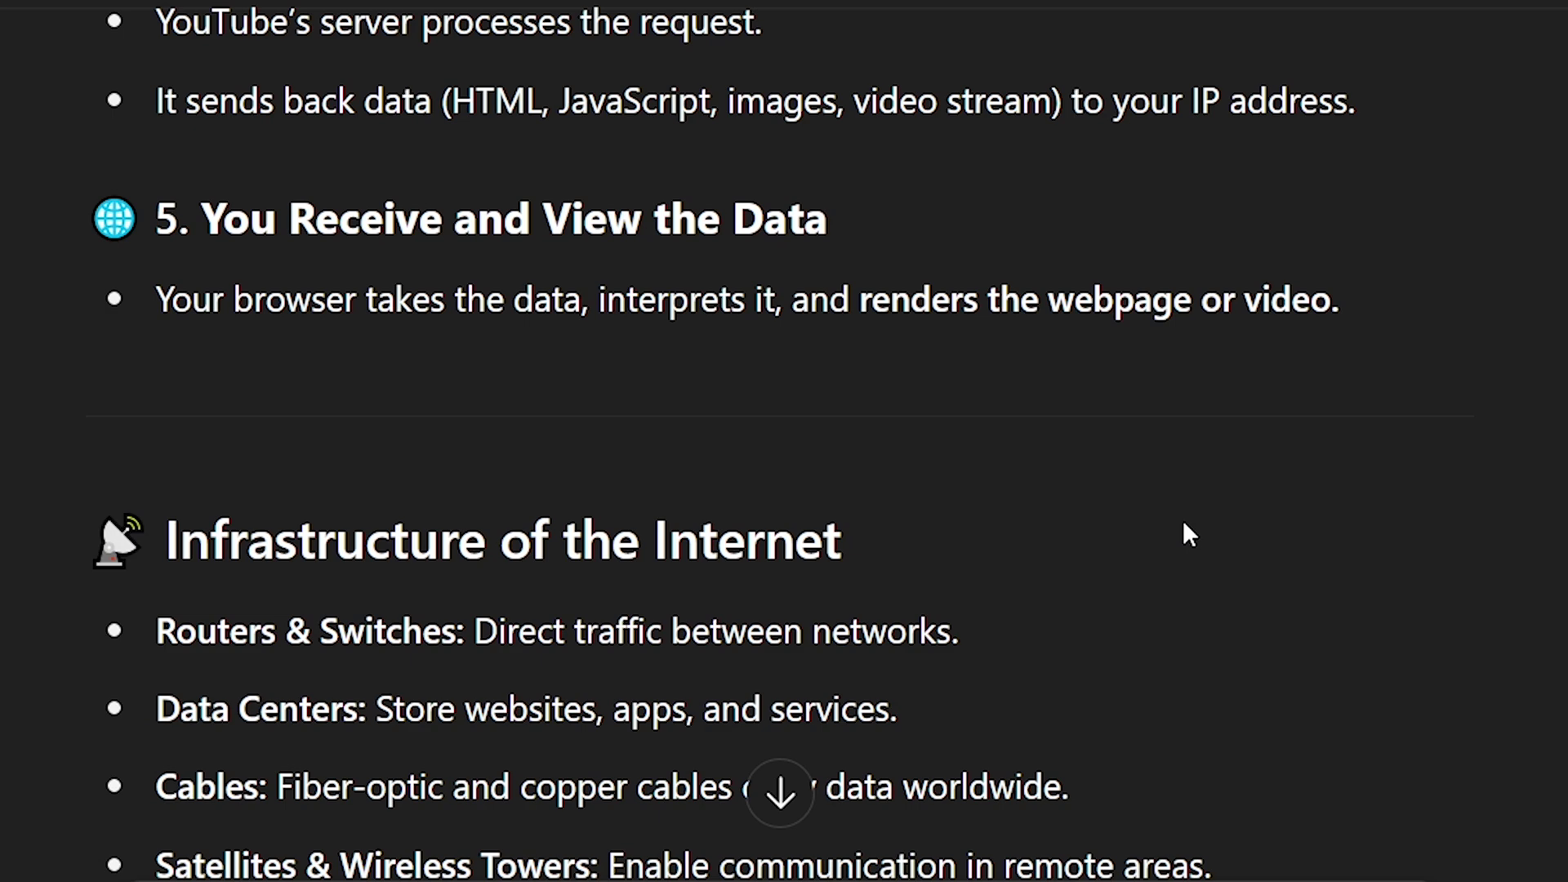
scroll(1185, 532, "down", 2)
scroll(1184, 531, "down", 2)
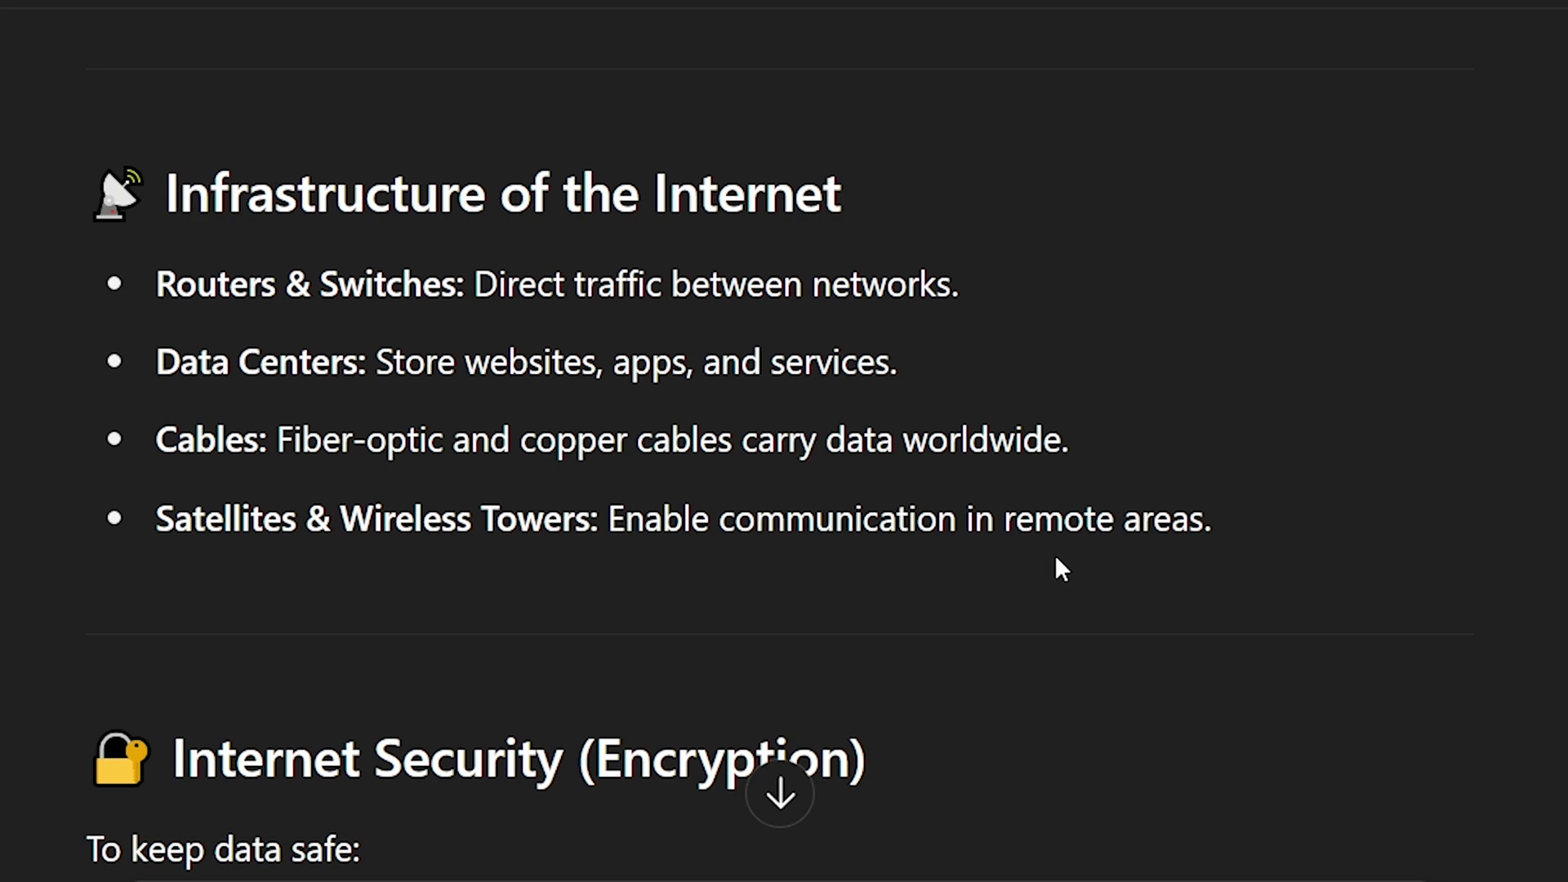
scroll(1180, 553, "down", 4)
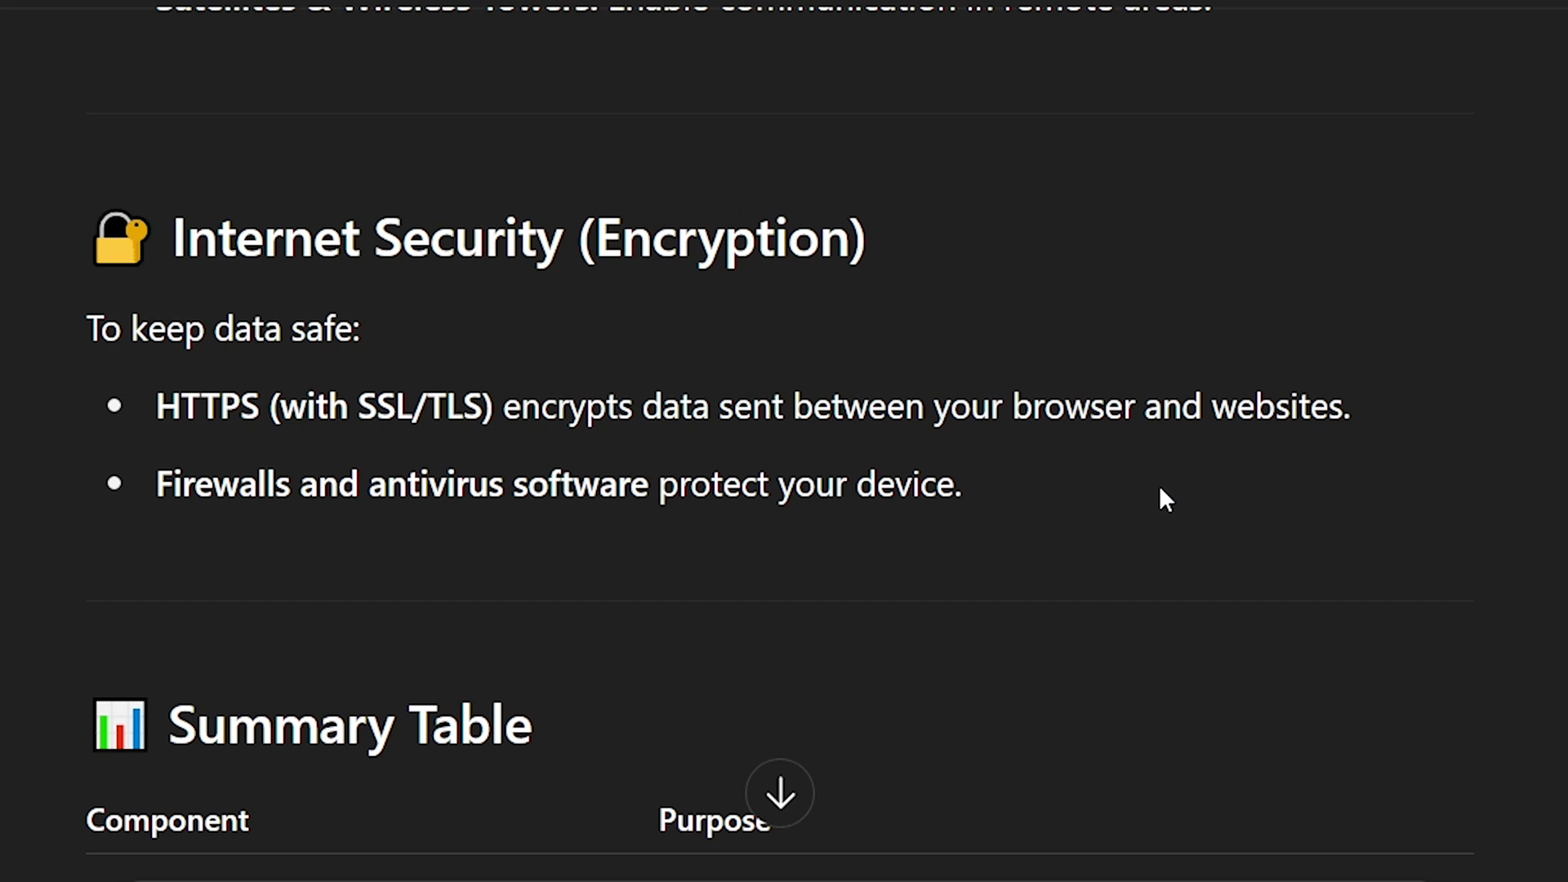
scroll(1160, 490, "down", 3)
scroll(1160, 490, "down", 2)
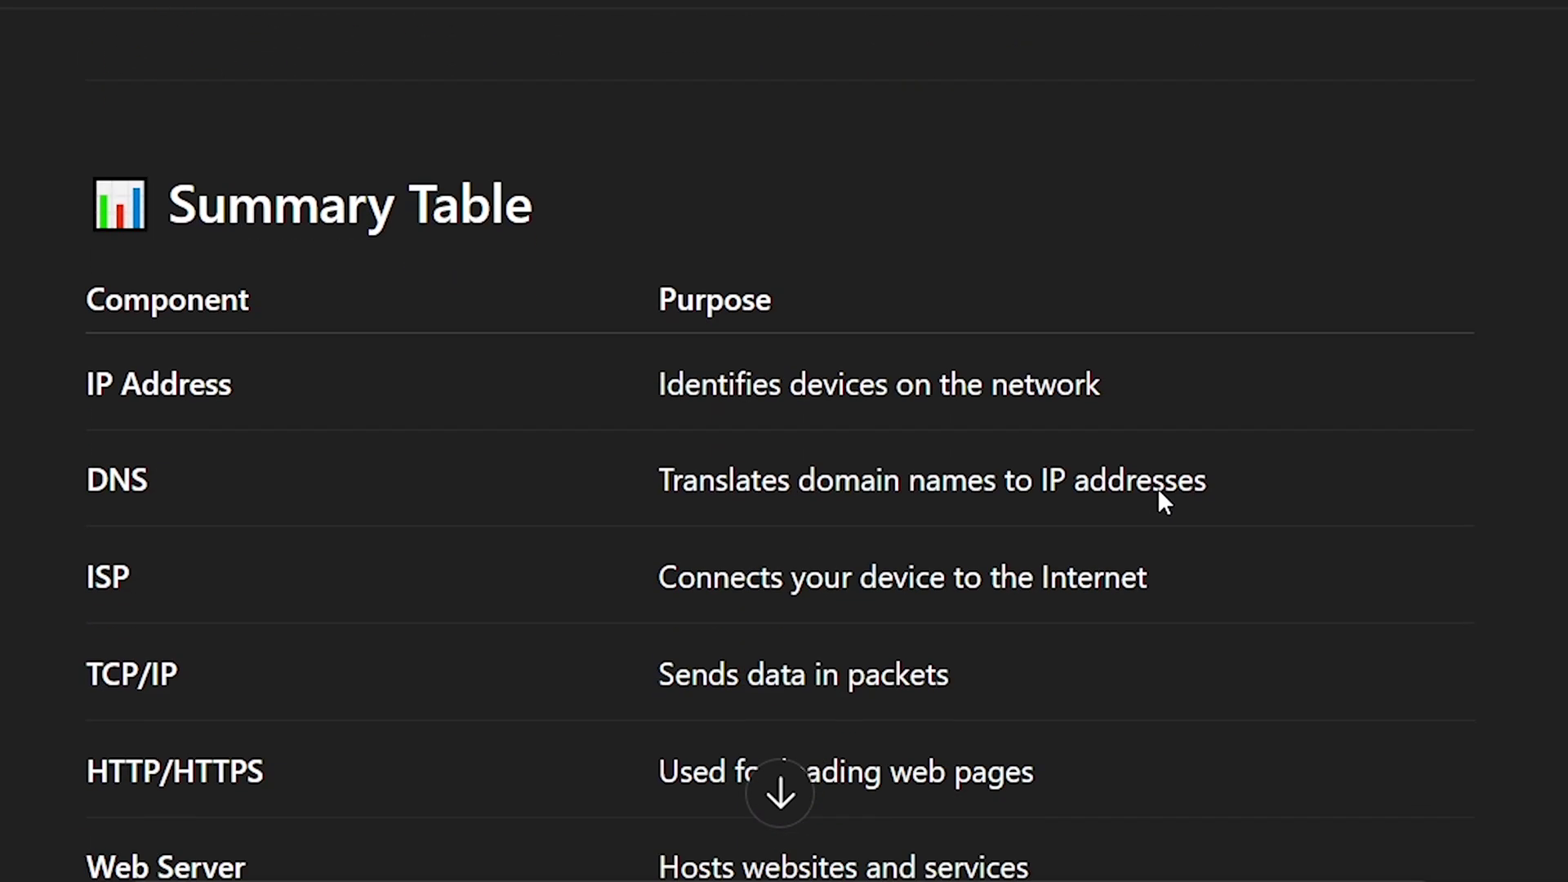
scroll(1160, 493, "down", 2)
mouse_move(1160, 502)
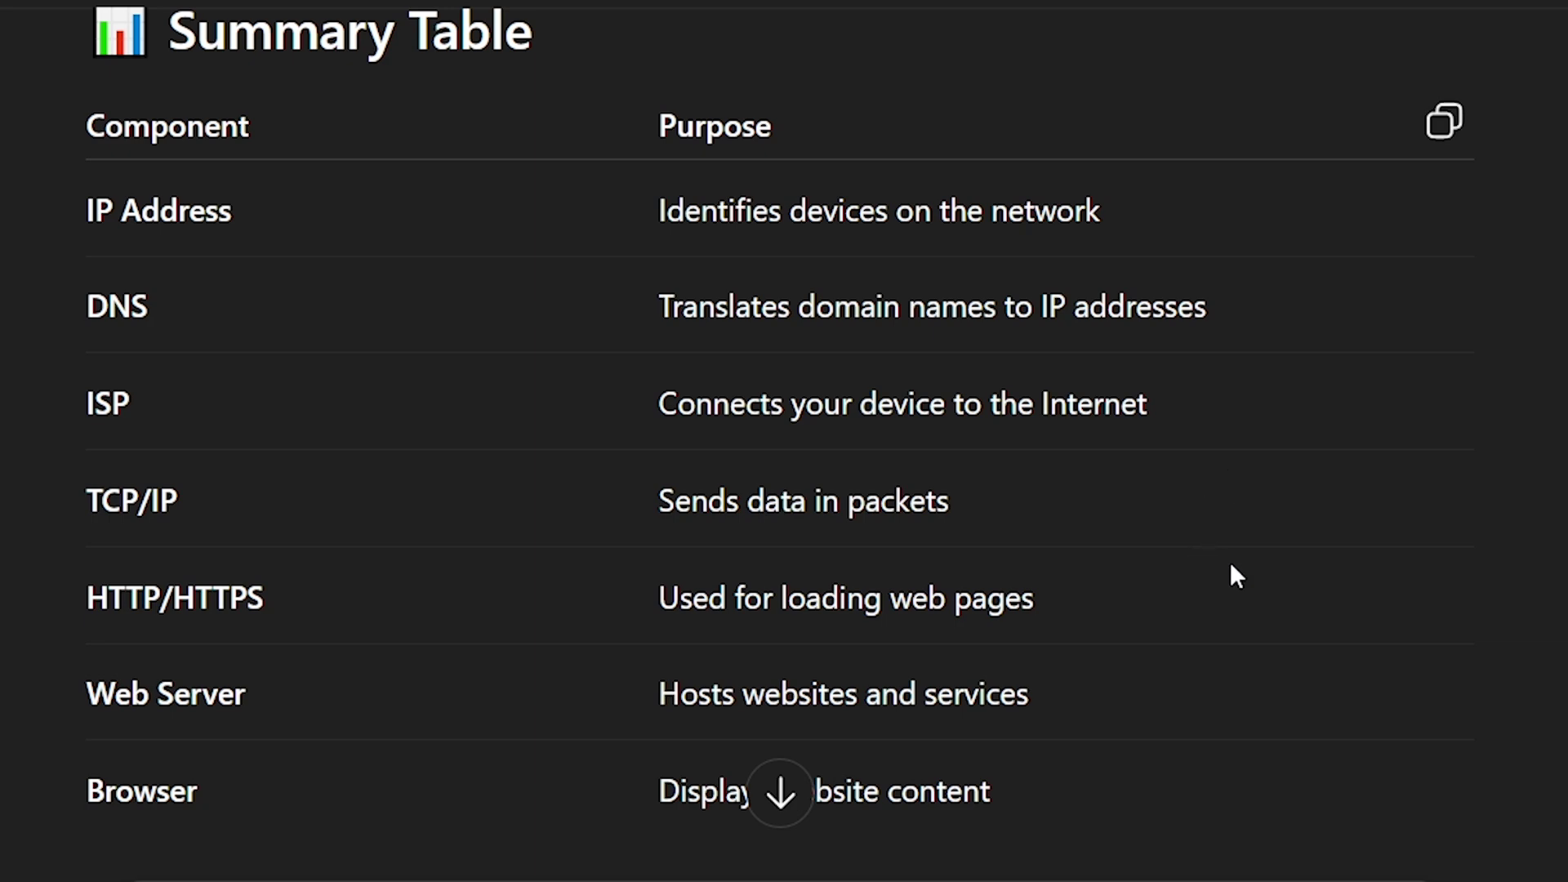
scroll(1231, 561, "down", 1)
scroll(1234, 566, "down", 2)
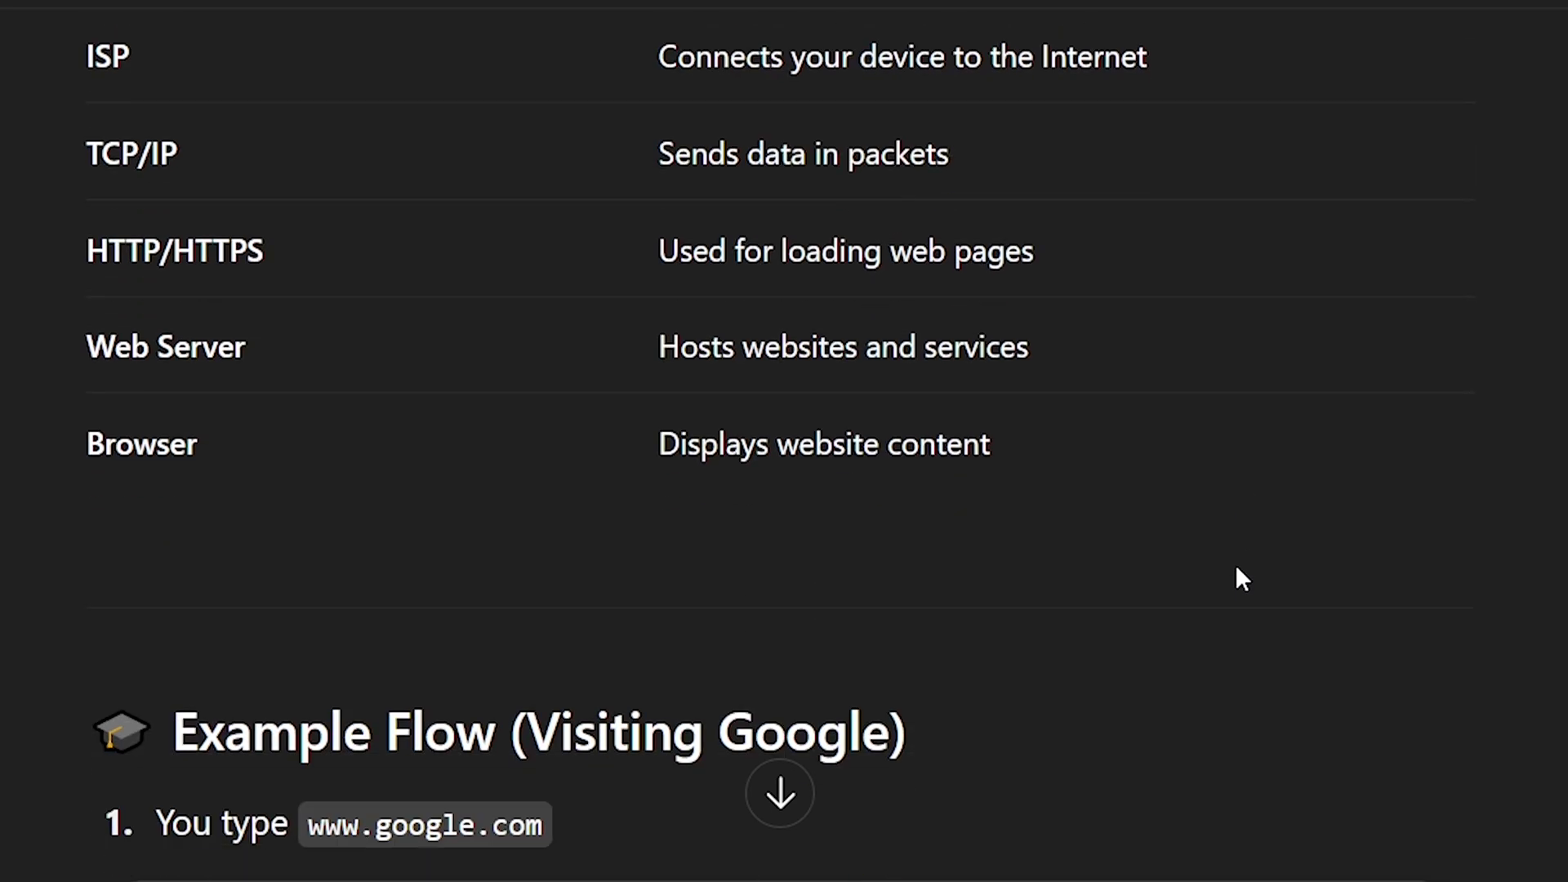
scroll(1237, 565, "down", 3)
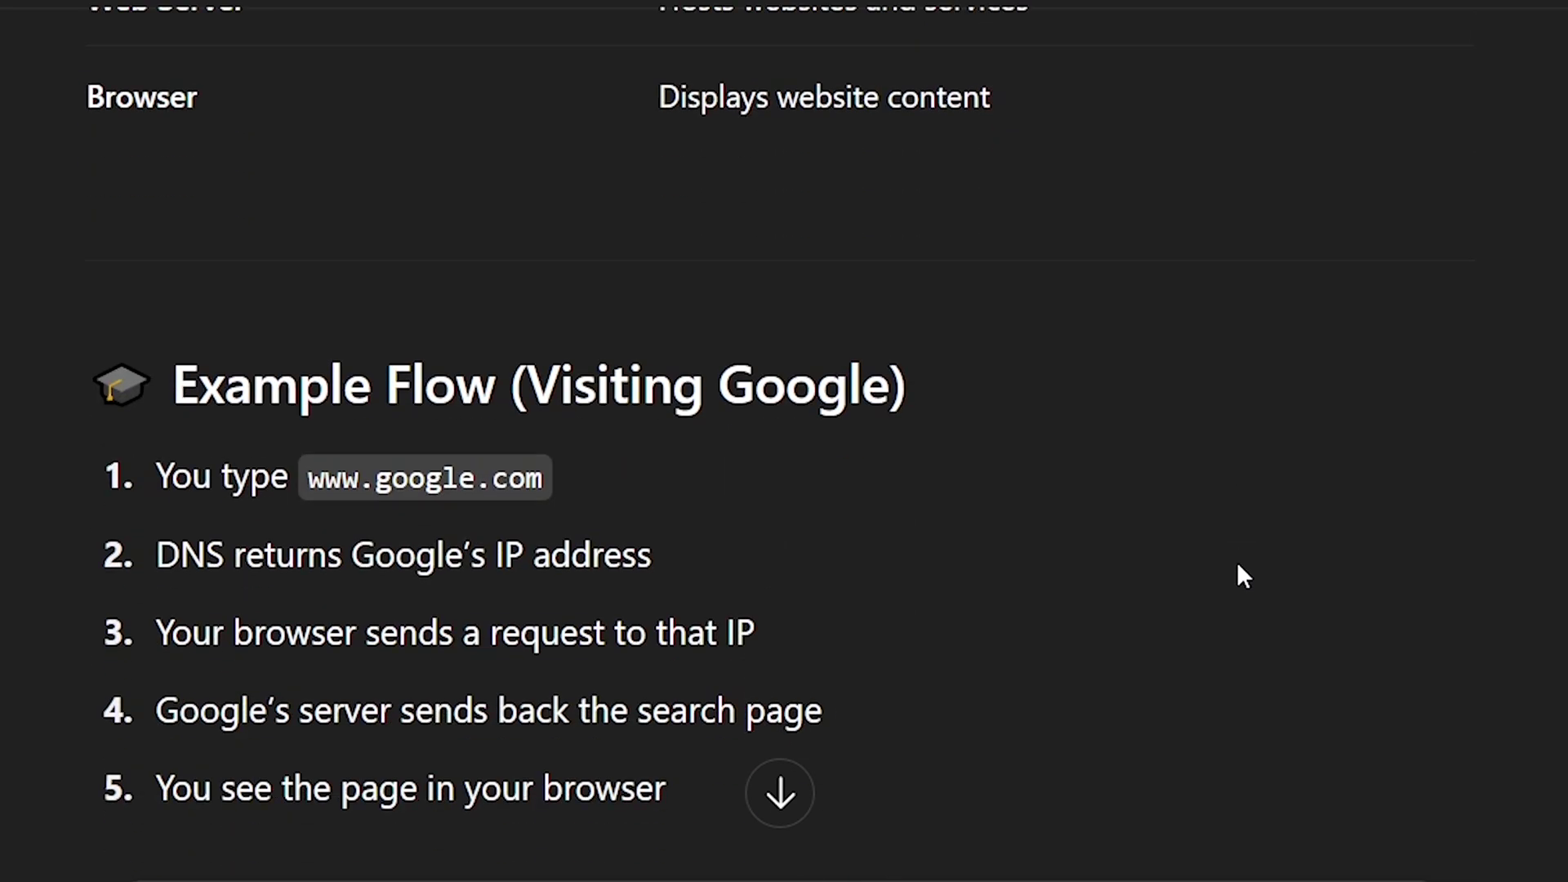
scroll(1238, 565, "down", 2)
scroll(1237, 565, "up", 1)
scroll(1237, 565, "up", 1)
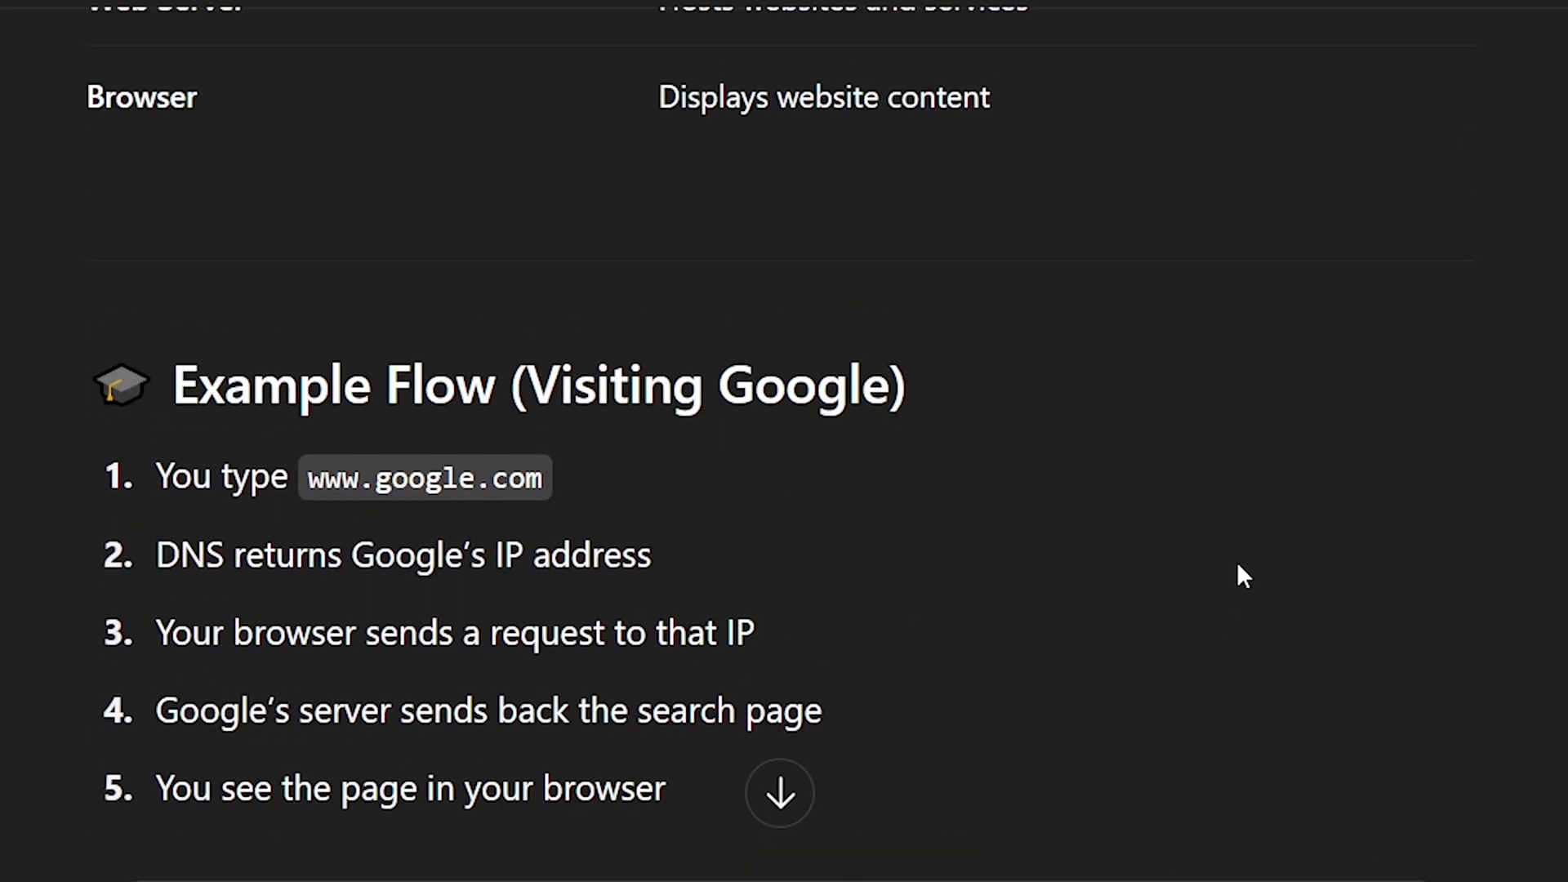